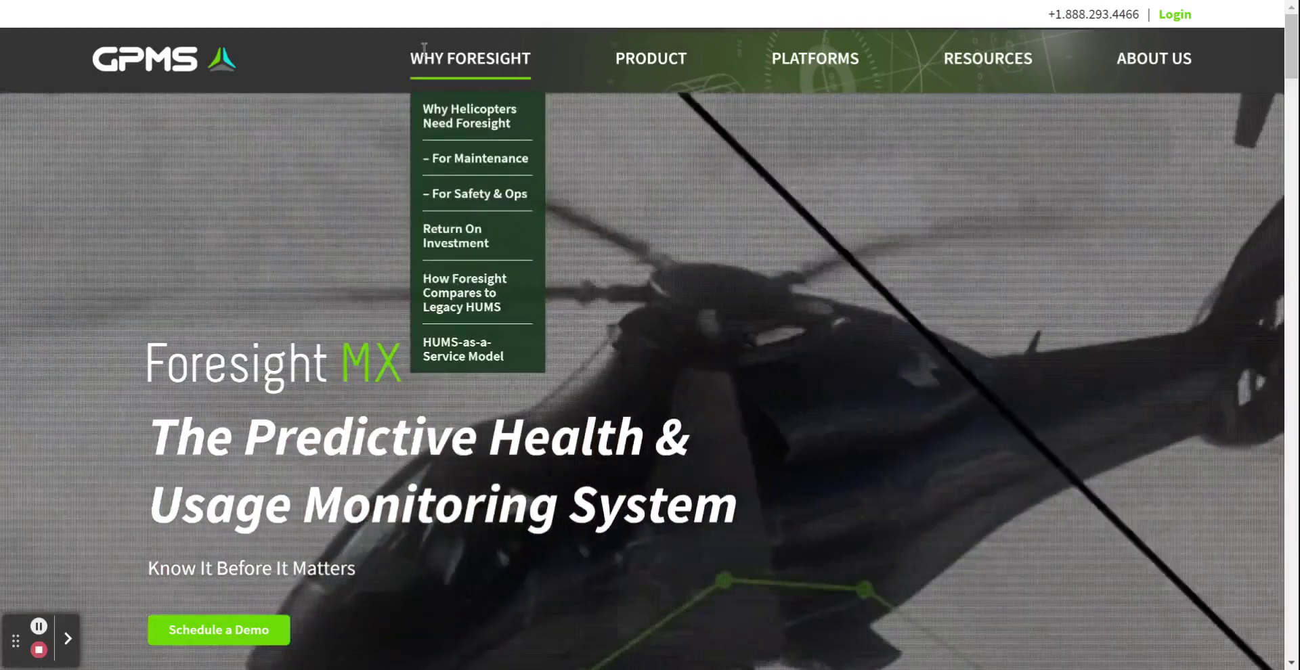
# Look over the website's platform and resource listings and open the customer login
pyautogui.moveTo(838, 53)
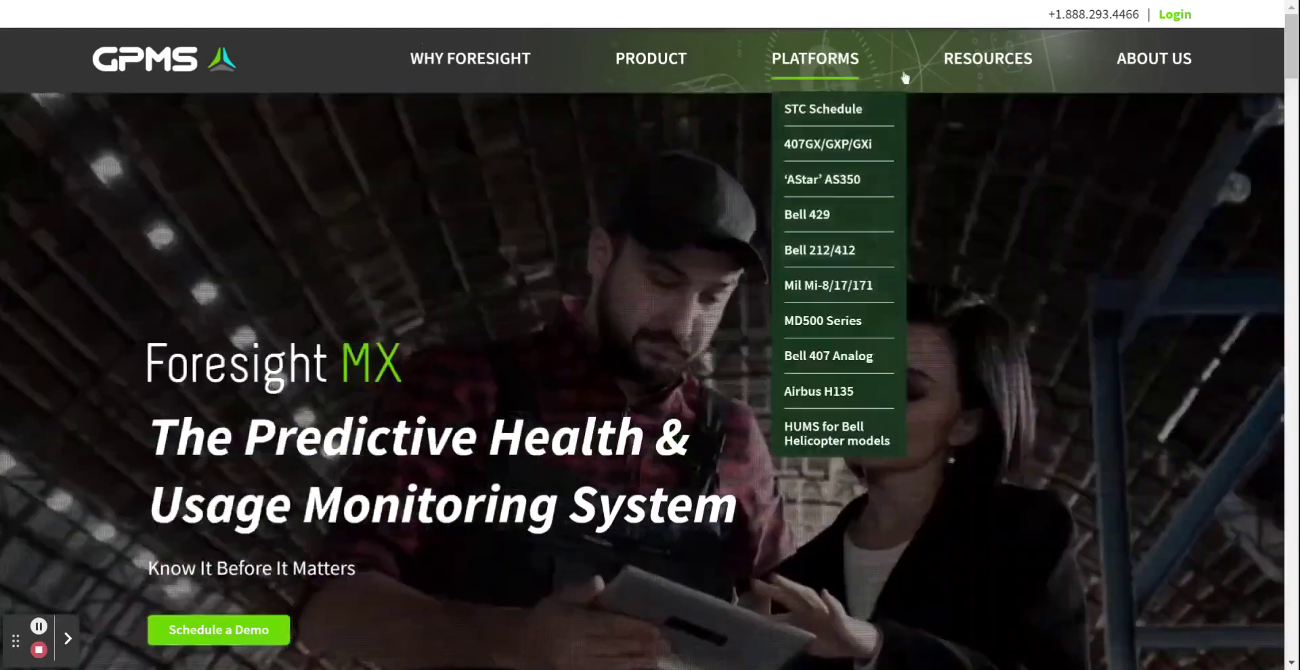
pyautogui.moveTo(957, 51)
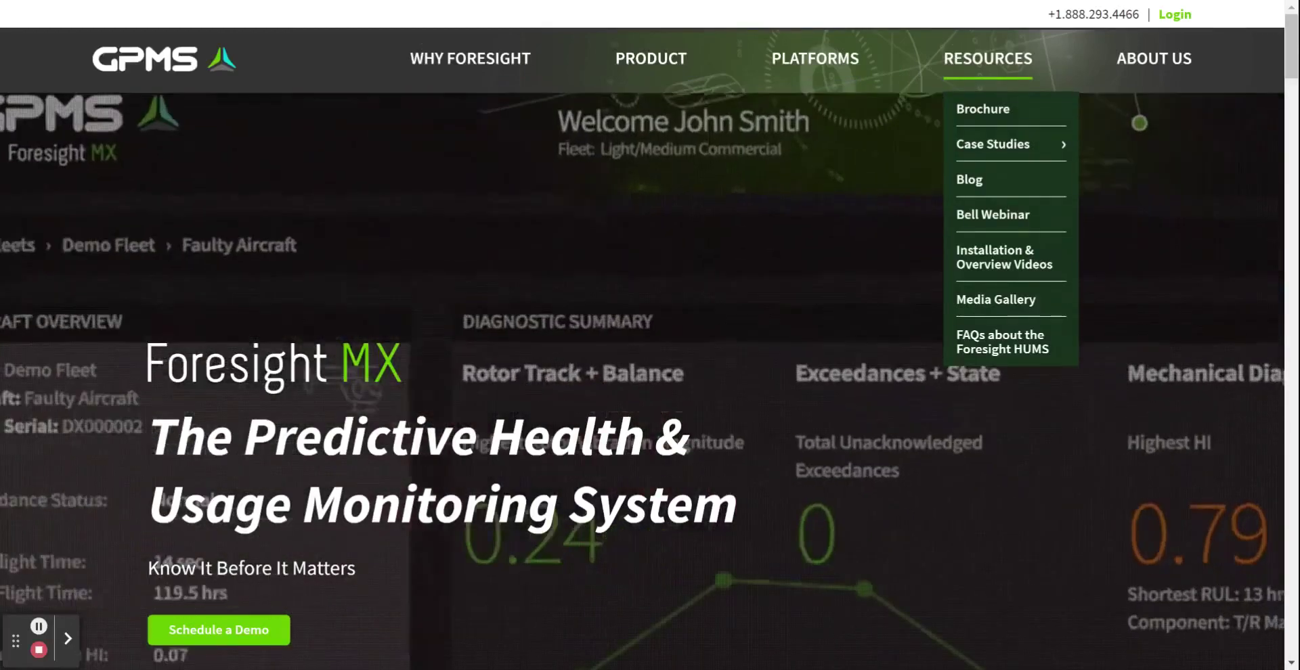
pyautogui.moveTo(1162, 60)
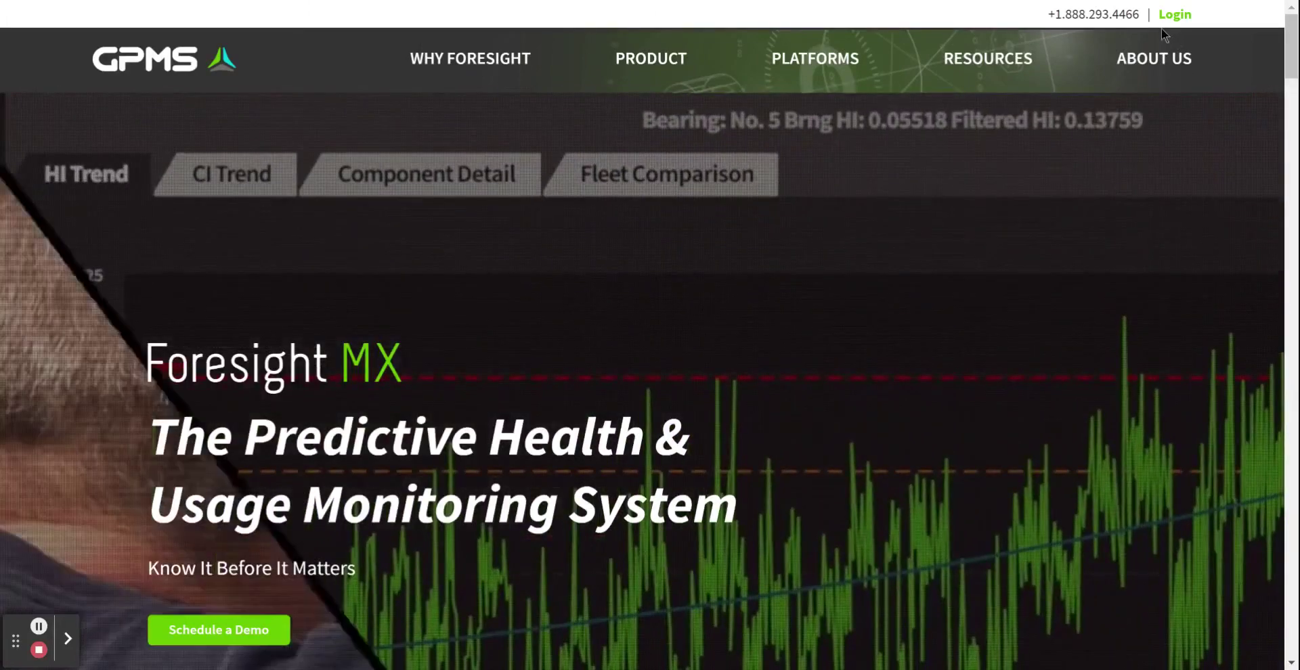
pyautogui.moveTo(1161, 31)
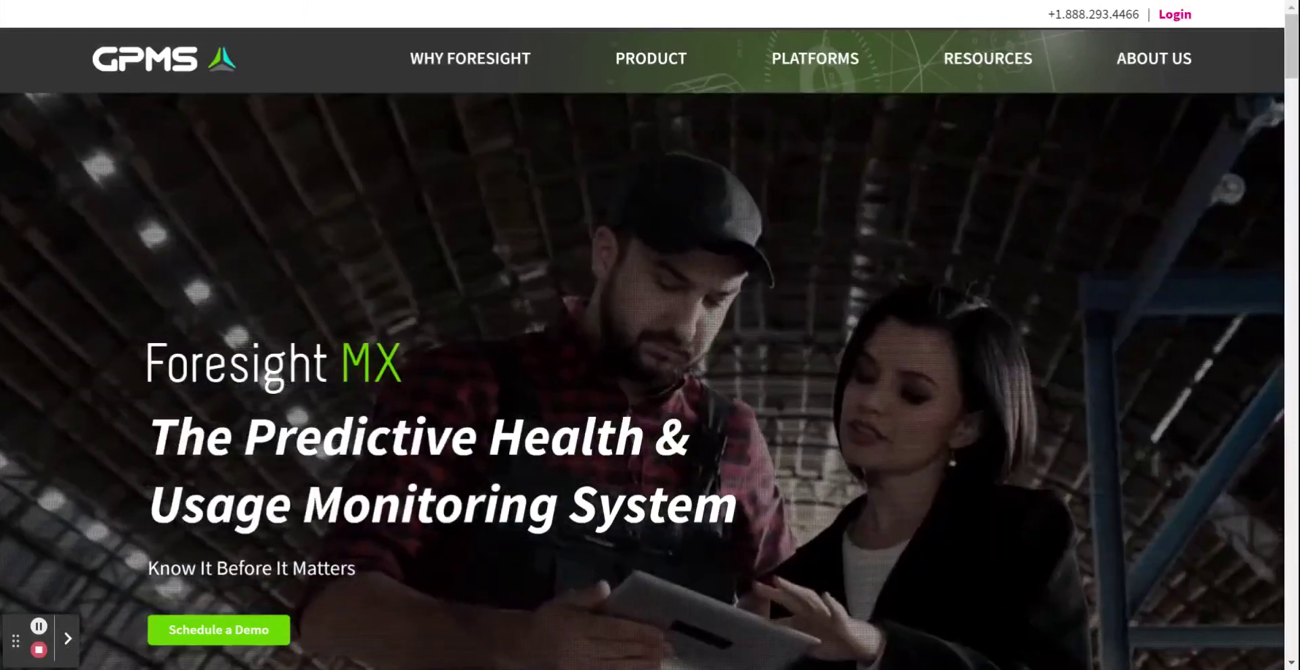
pyautogui.click(1176, 16)
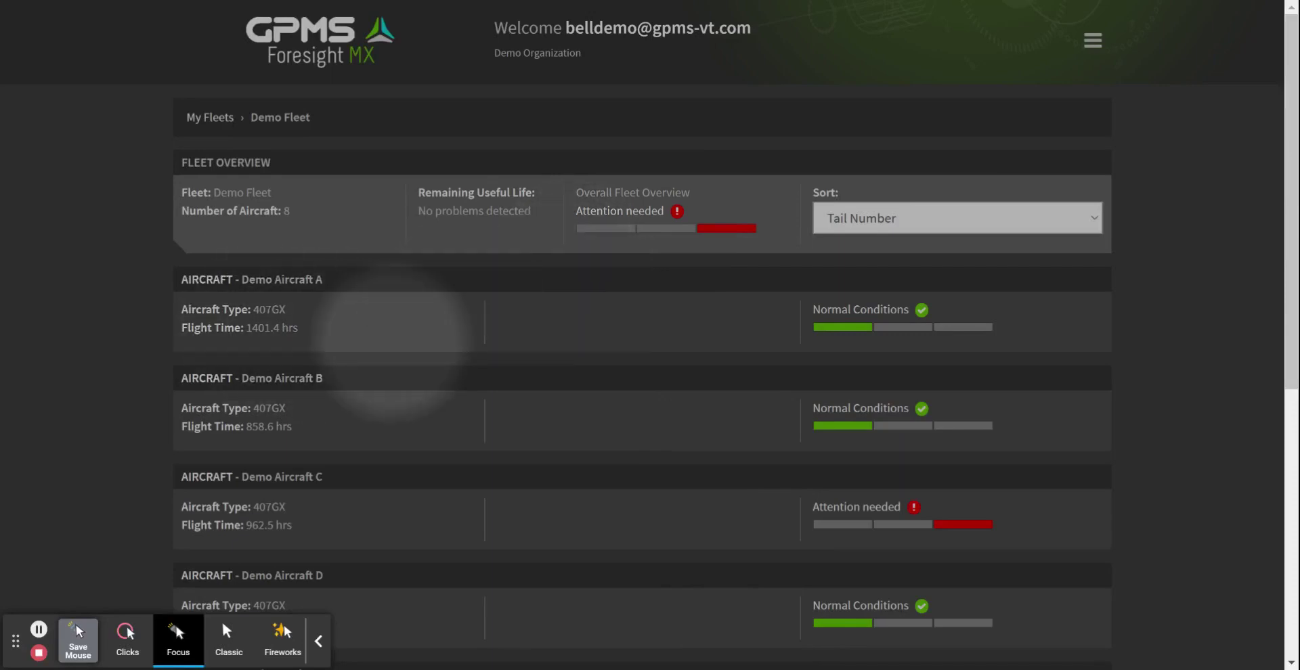
# Review the condition of the aircraft in the Demo Fleet and open Demo Aircraft A
pyautogui.scroll(-1, 845, 400)
pyautogui.scroll(-3, 843, 387)
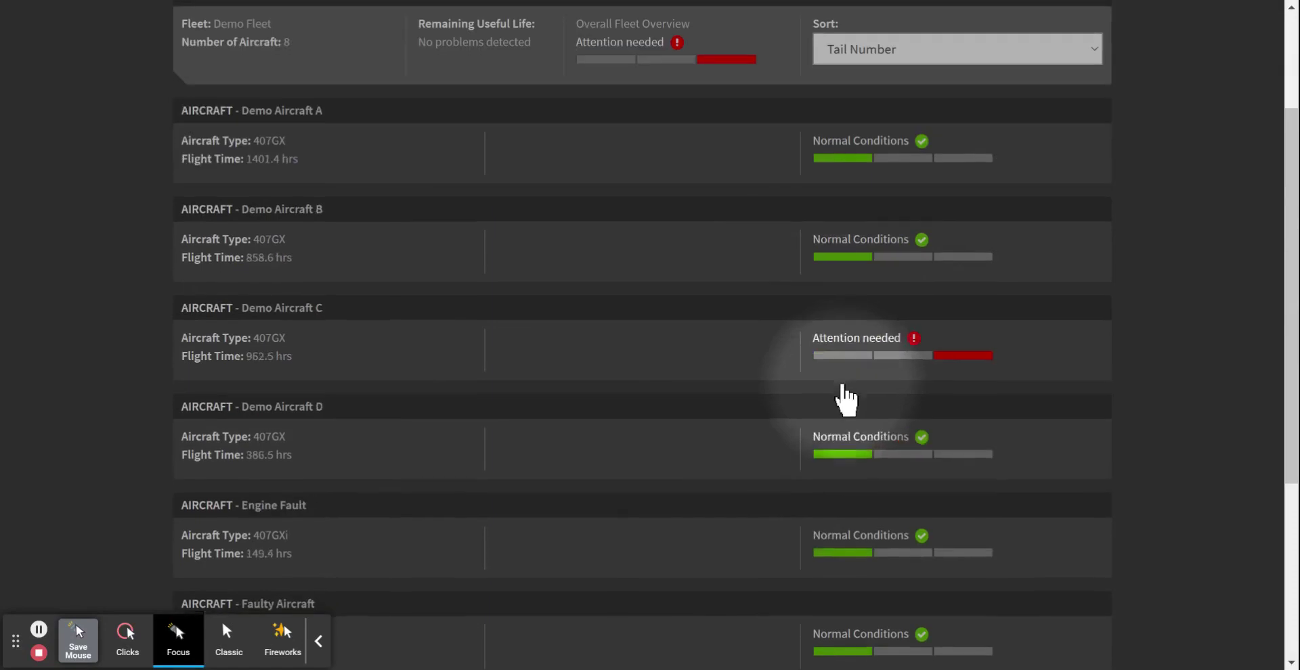
pyautogui.scroll(1, 842, 387)
pyautogui.scroll(2, 846, 398)
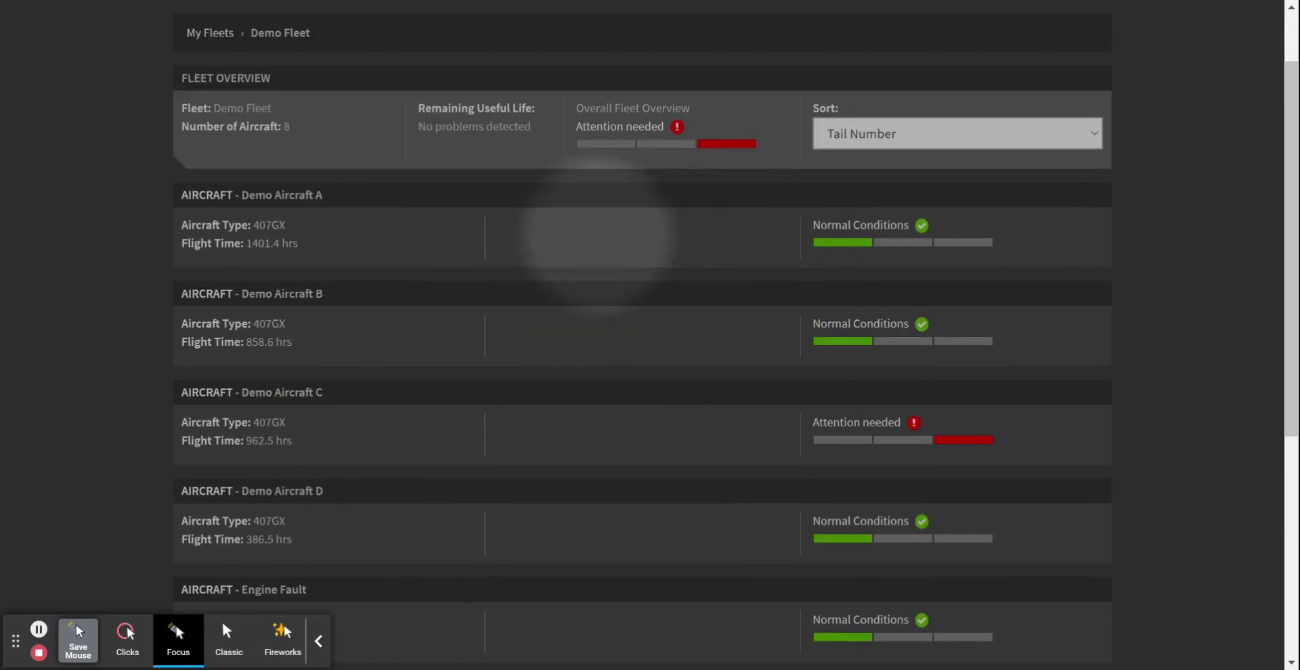
pyautogui.scroll(1, 626, 241)
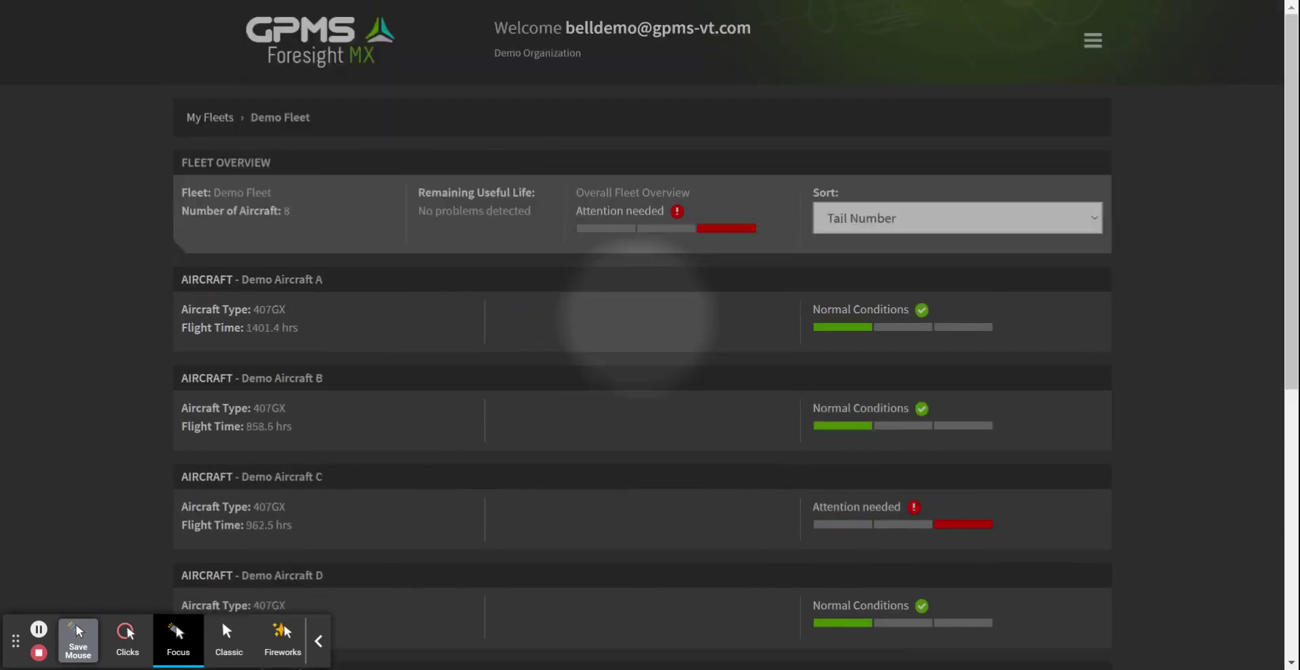
pyautogui.click(636, 318)
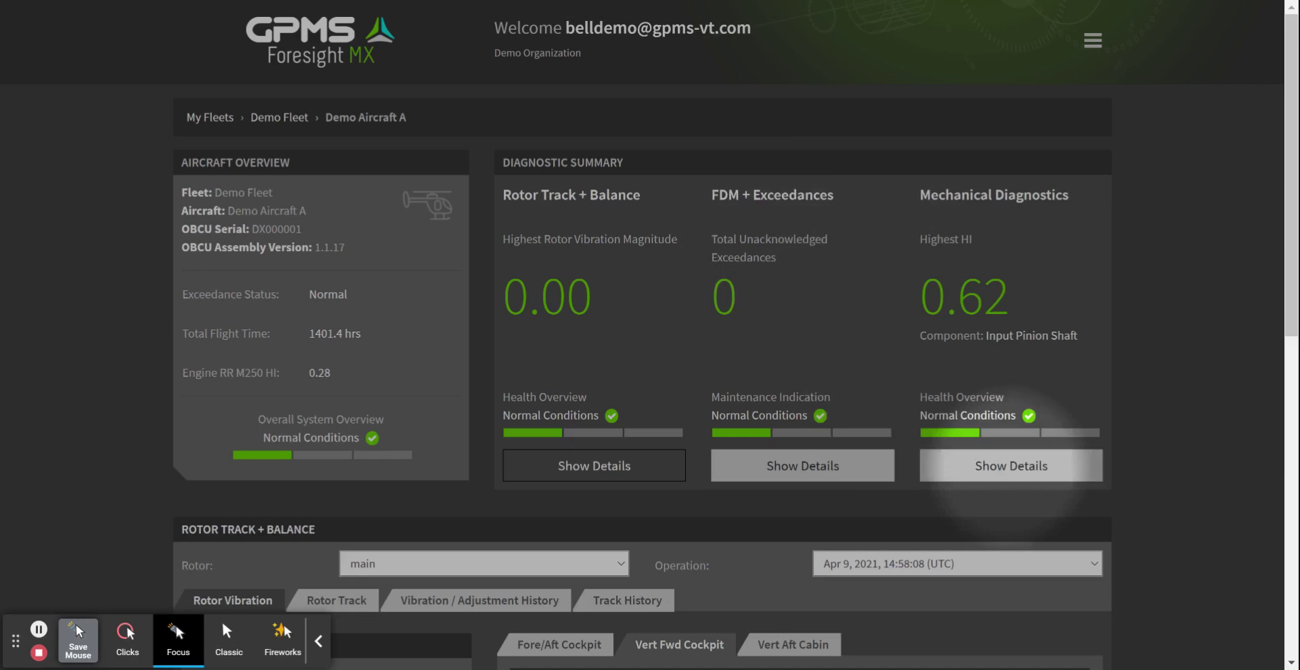
# Show the Mechanical Diagnostics details of Demo Aircraft A and open the HI trend of the Torqmeter Gear shaft
pyautogui.click(989, 473)
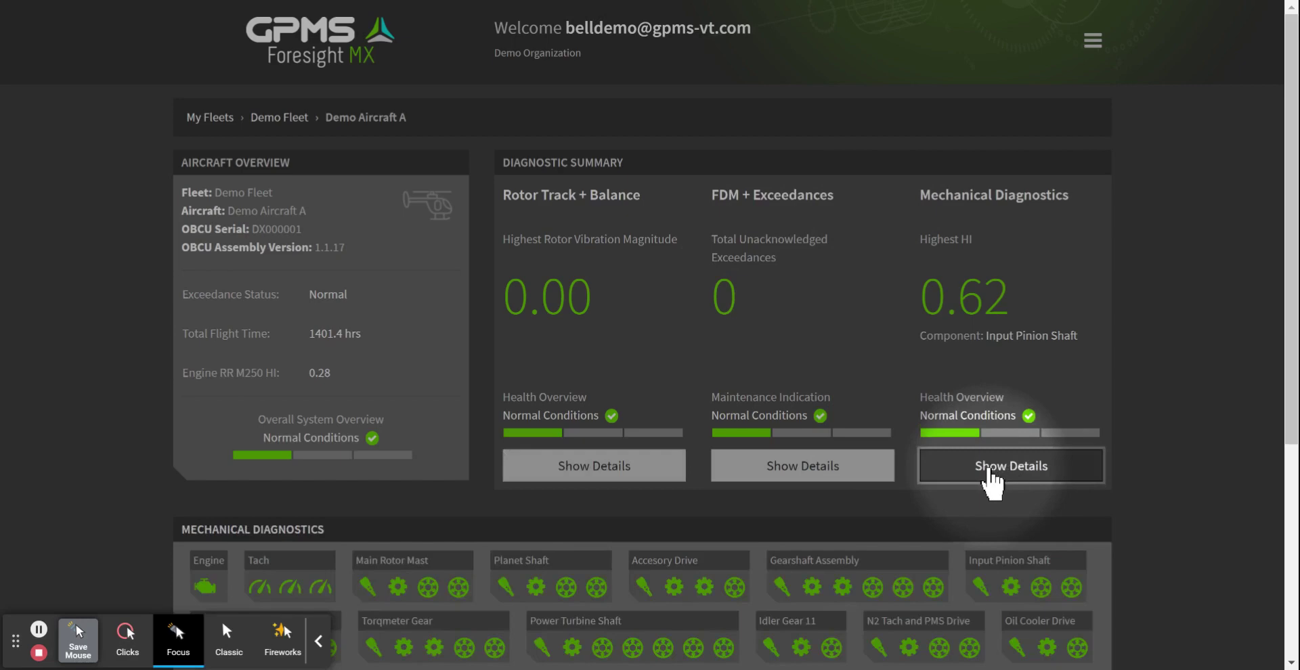
pyautogui.scroll(-5, 990, 474)
pyautogui.click(373, 319)
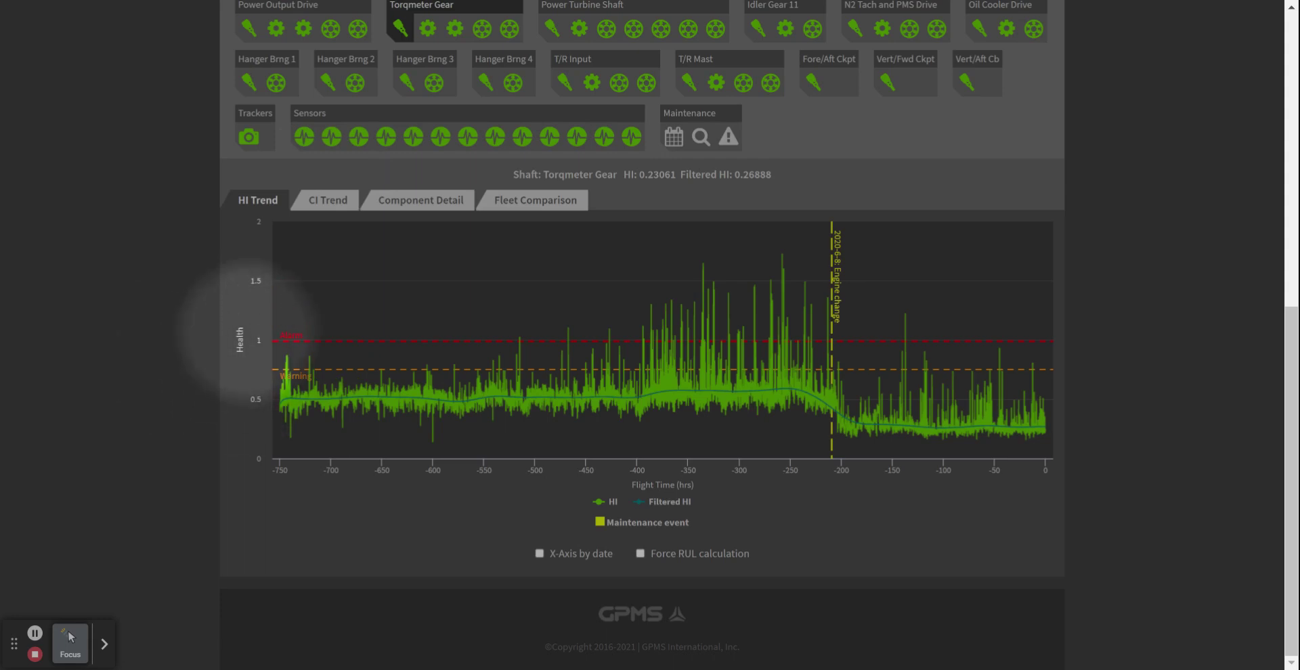
# Check the Torqmeter Gear HI trend with a temporary forced RUL calculation, and with a temporary zoom to about -640 to -420 flight hours
pyautogui.moveTo(379, 447)
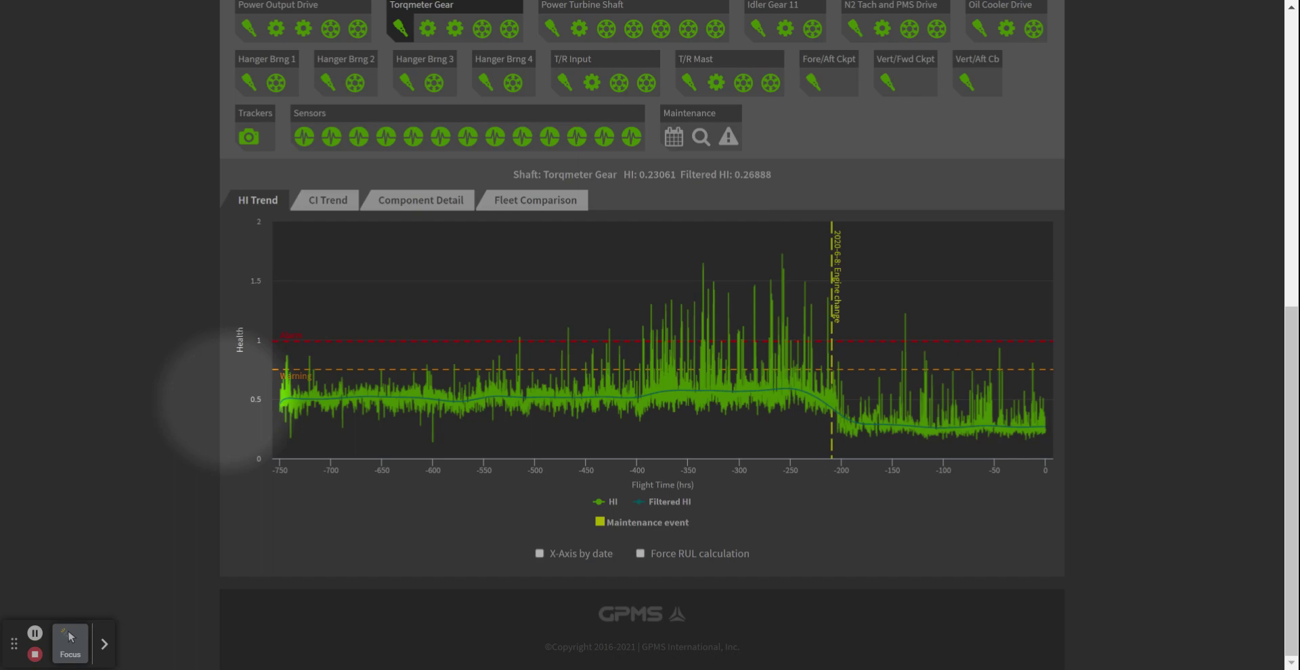
pyautogui.scroll(4, 244, 387)
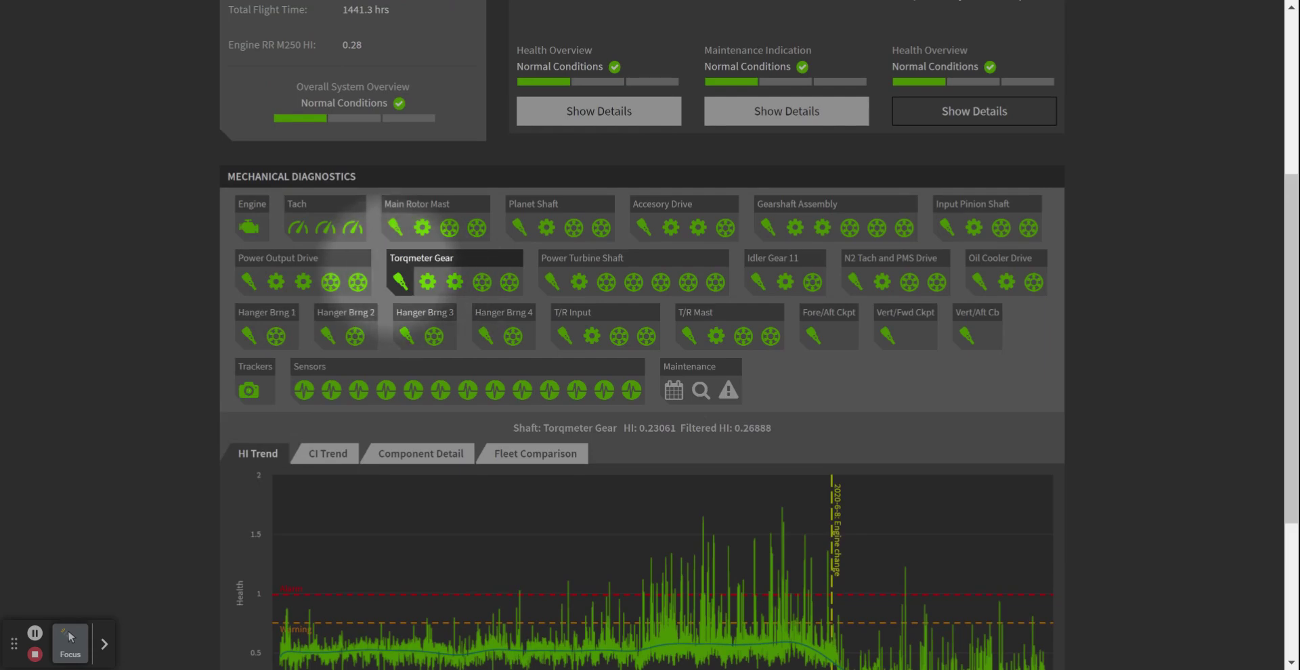
pyautogui.scroll(-4, 282, 276)
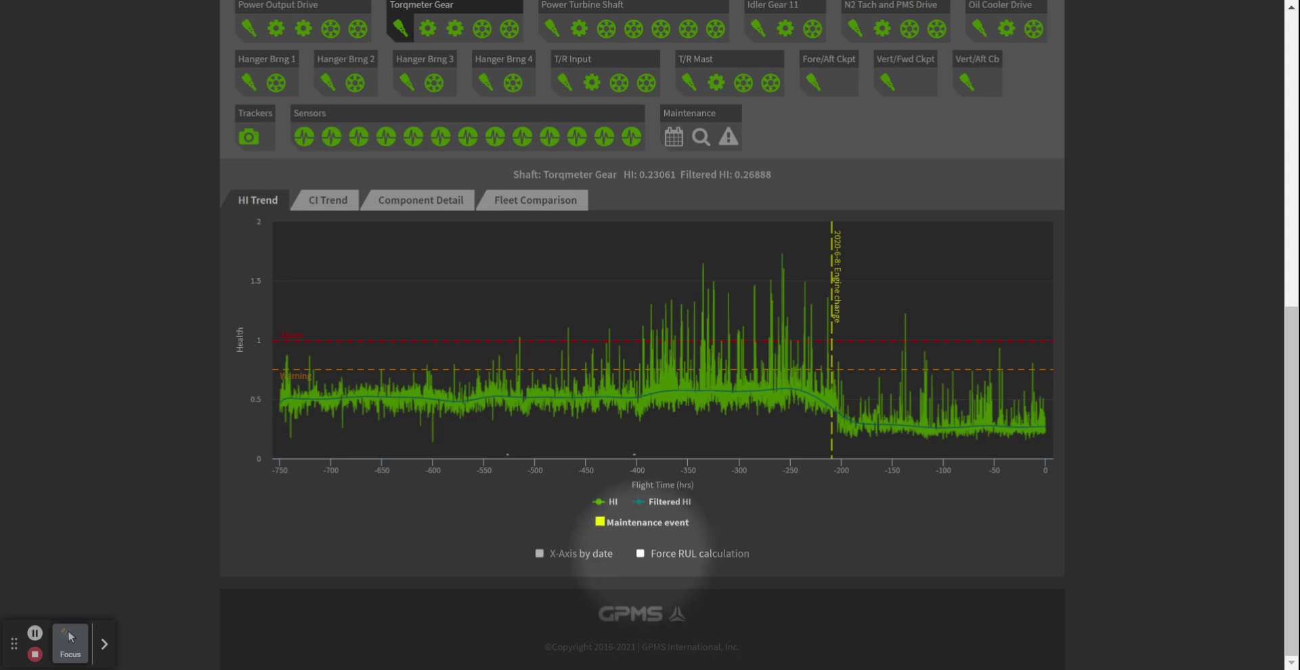
pyautogui.click(641, 554)
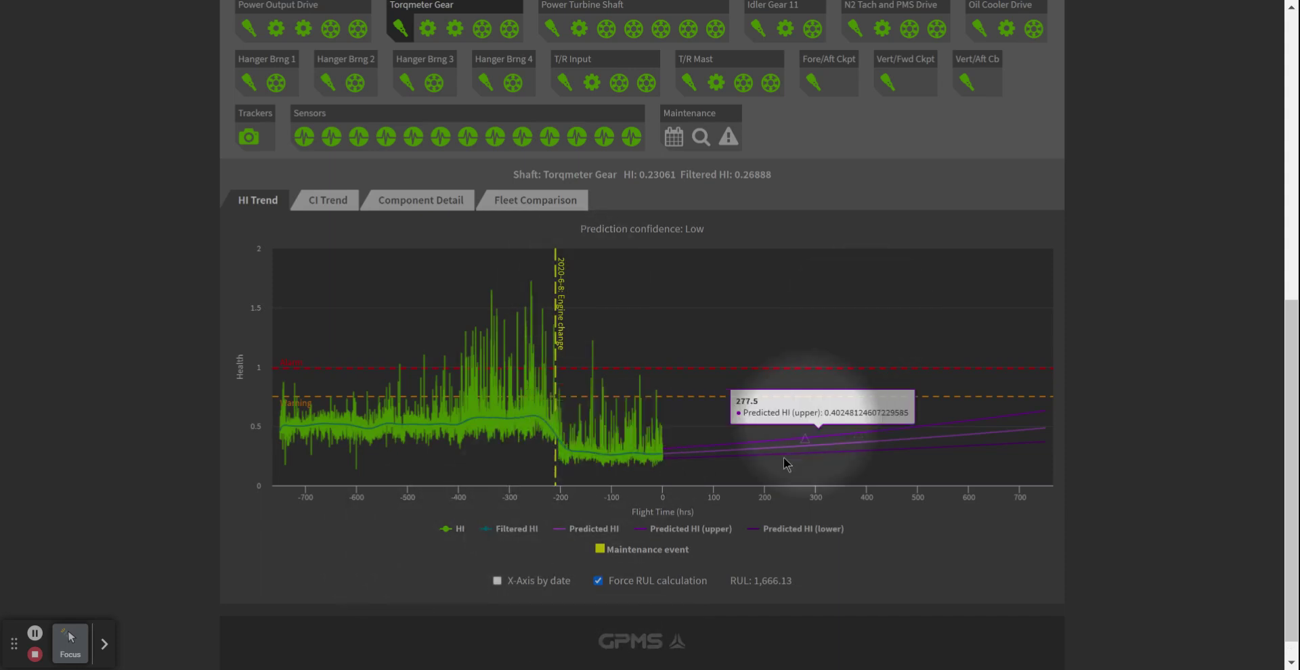
pyautogui.click(598, 580)
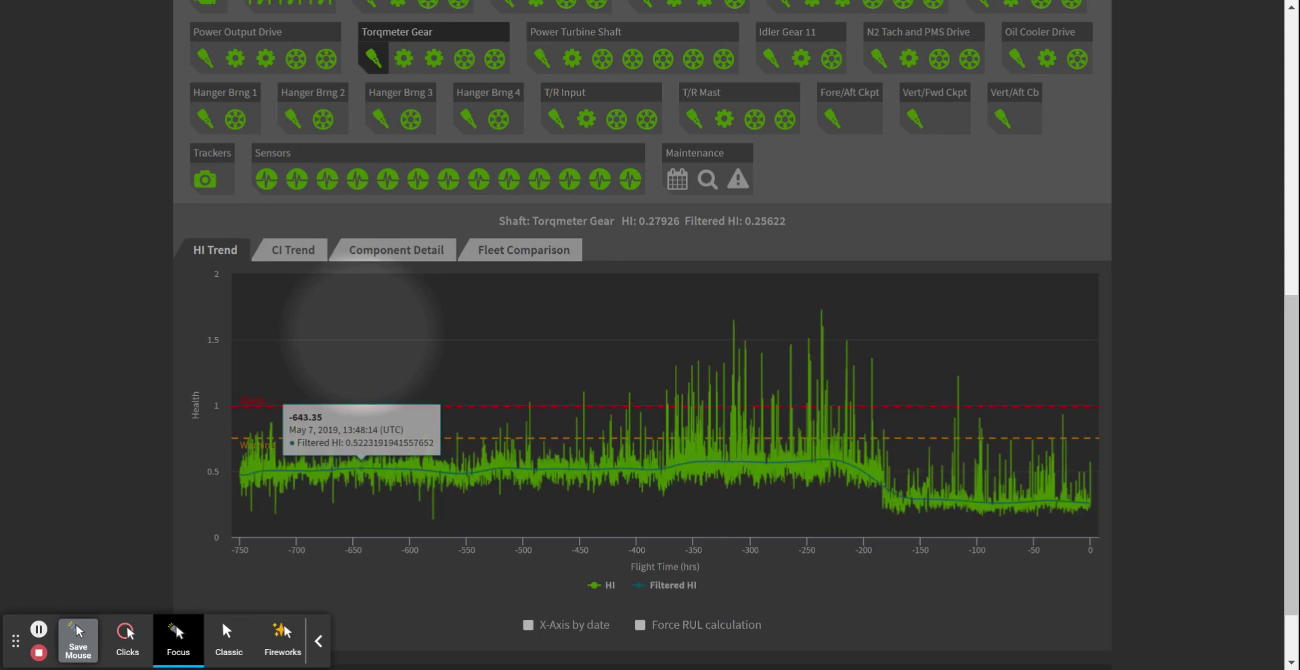
pyautogui.moveTo(361, 352); pyautogui.dragTo(613, 496)
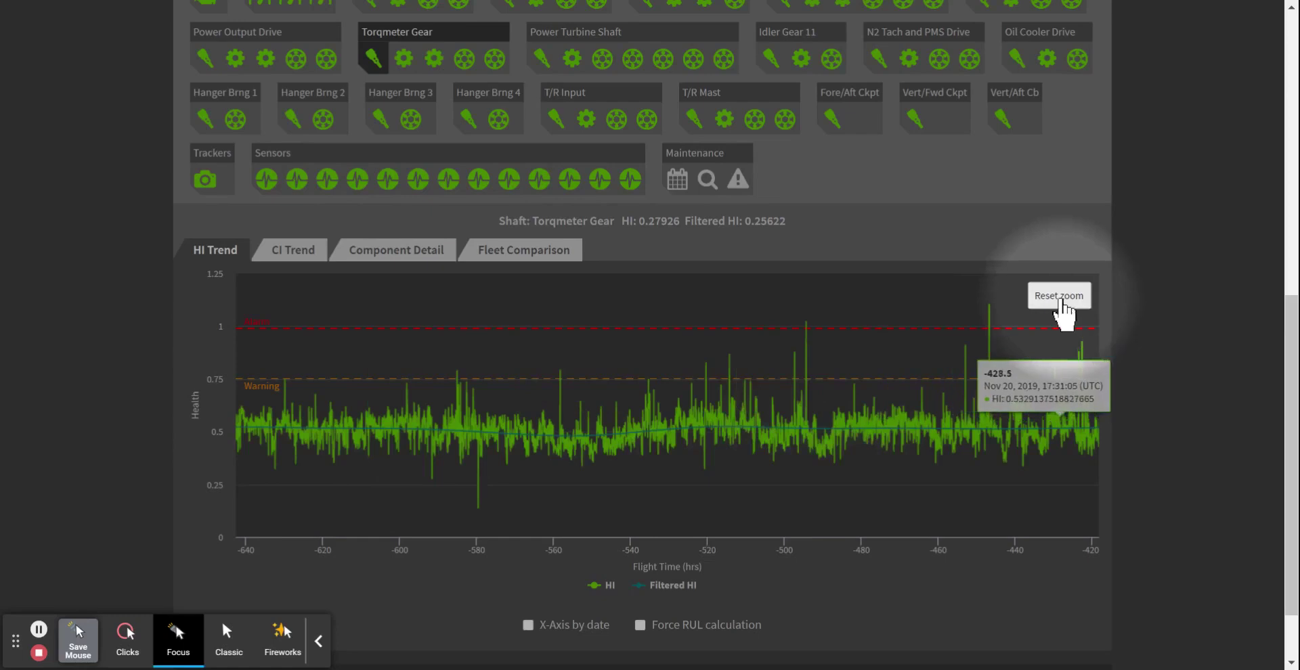
pyautogui.click(1060, 298)
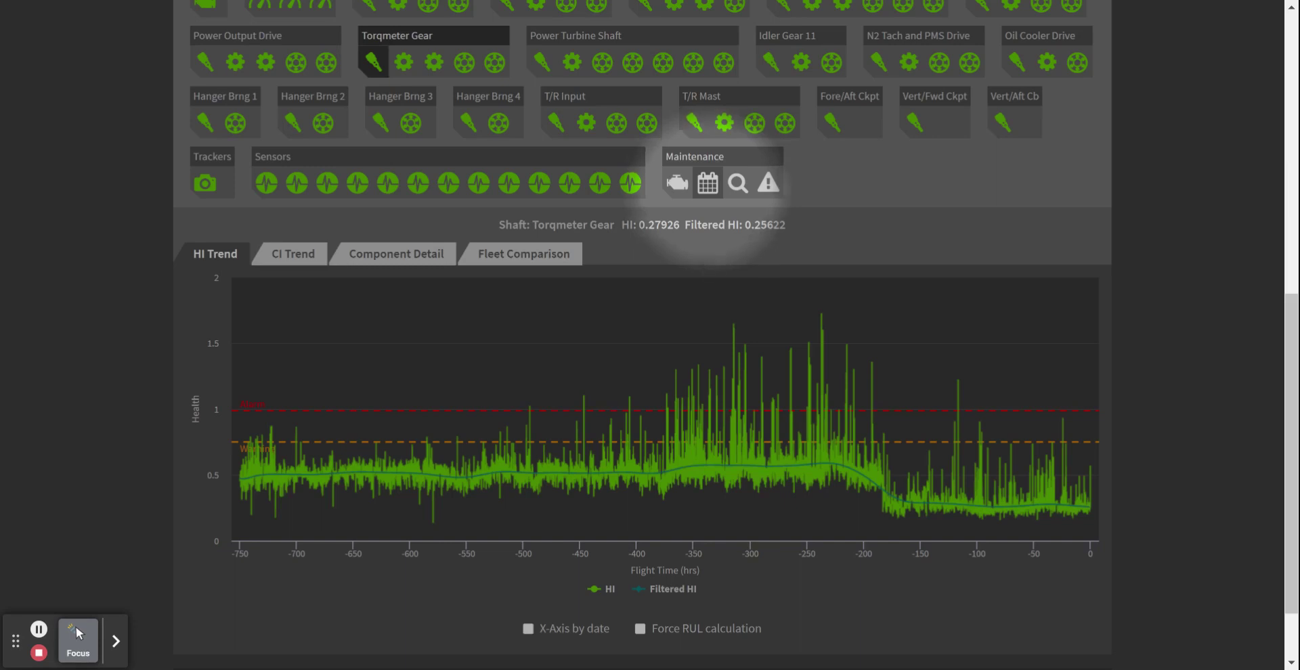
# Open the aircraft's maintenance history and set the new maintenance event's date to 2020-06-08
pyautogui.click(707, 184)
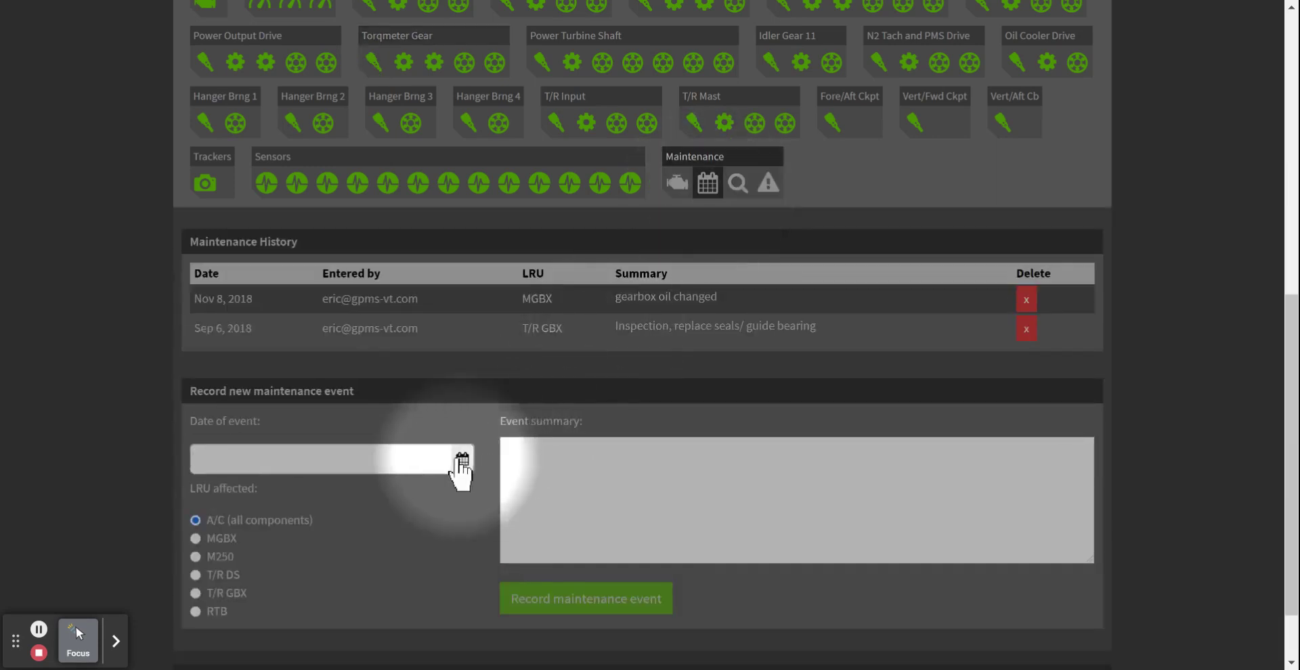
pyautogui.click(462, 459)
pyautogui.scroll(-1, 459, 467)
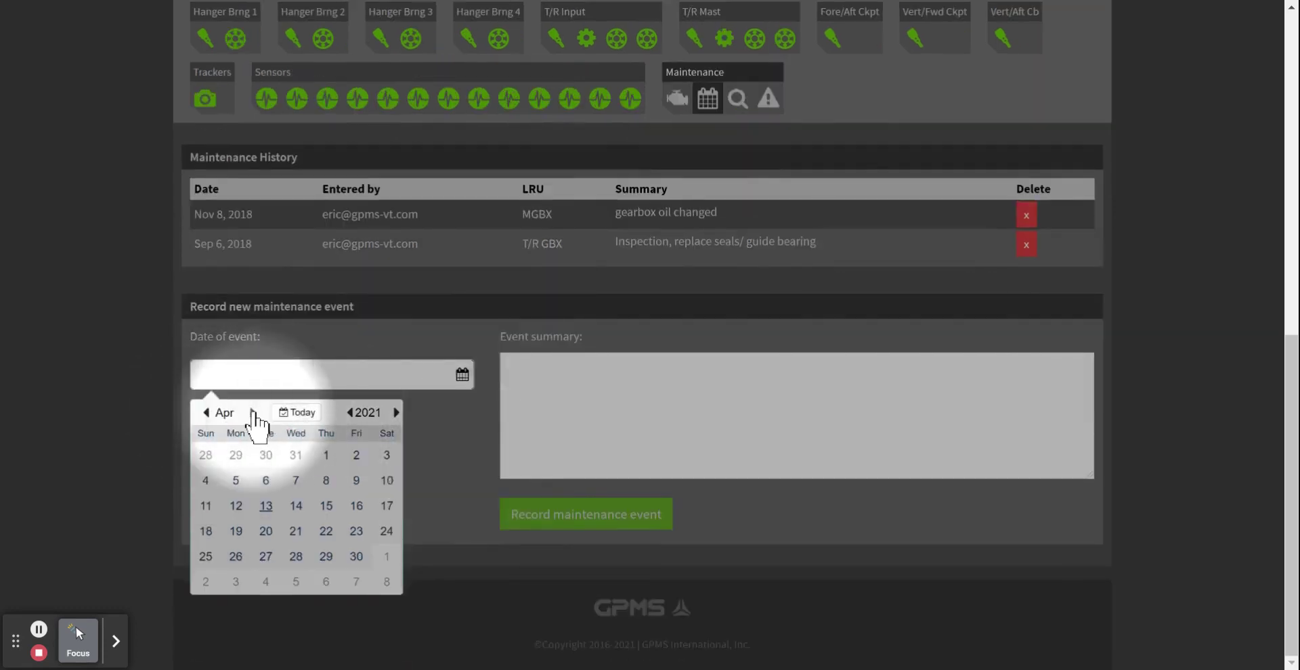
pyautogui.click(253, 412)
pyautogui.click(253, 412)
pyautogui.click(349, 412)
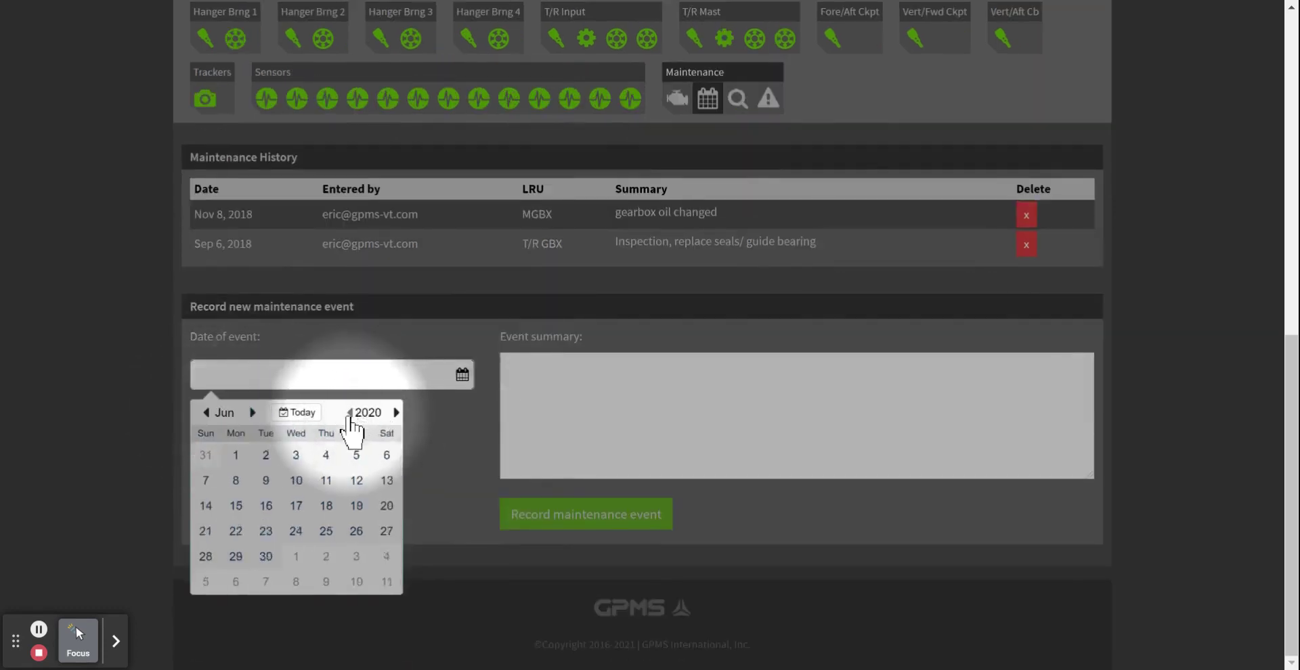
pyautogui.click(261, 482)
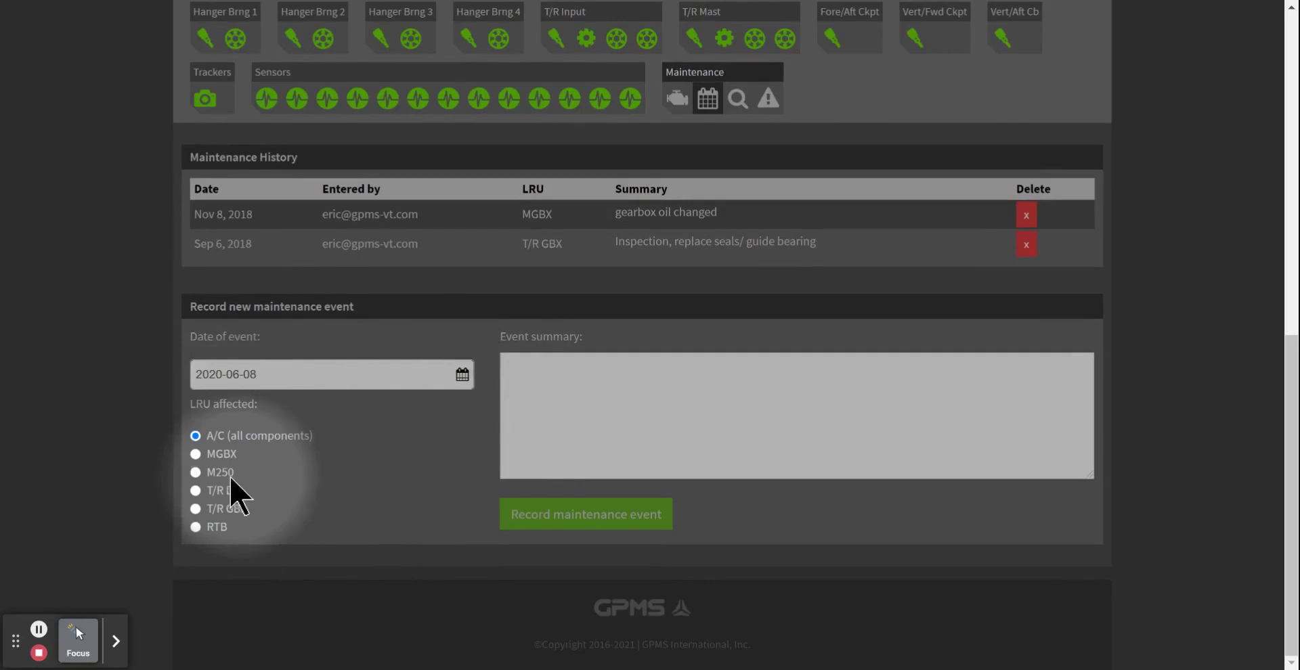
# Set the affected LRU to M250, enter the summary "Engine change", and record the maintenance event
pyautogui.click(195, 472)
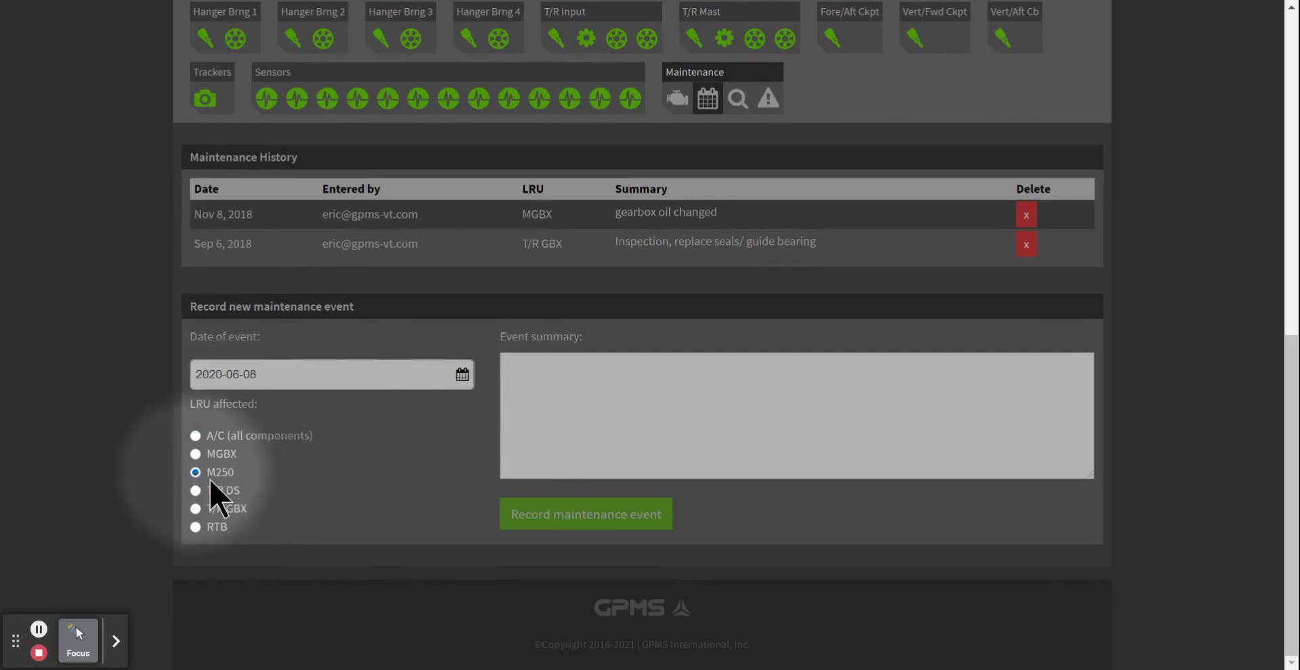
pyautogui.click(540, 376)
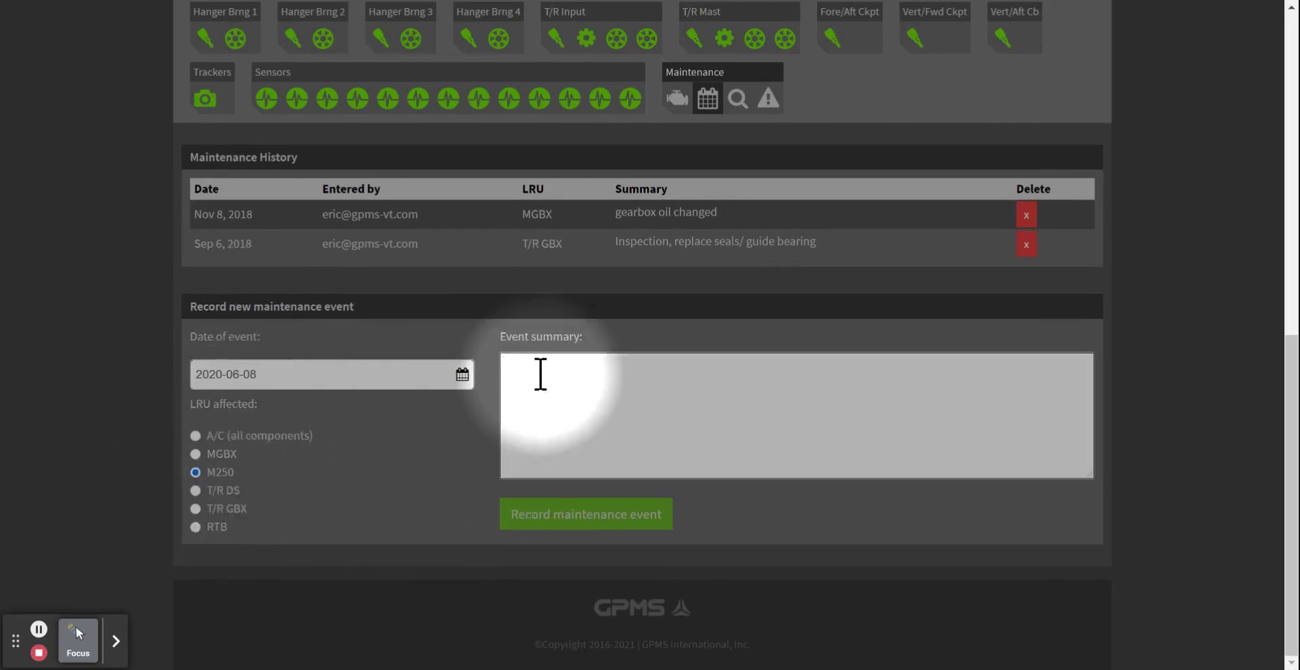
pyautogui.write('Engine ')
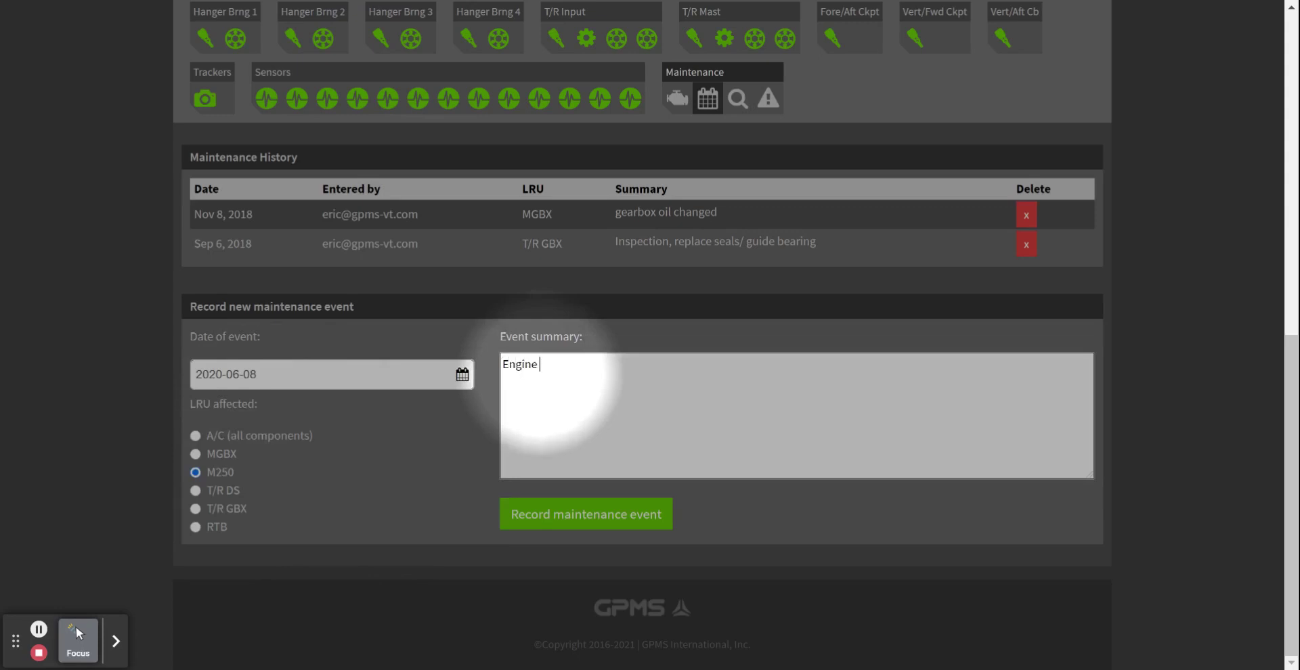
pyautogui.write('change')
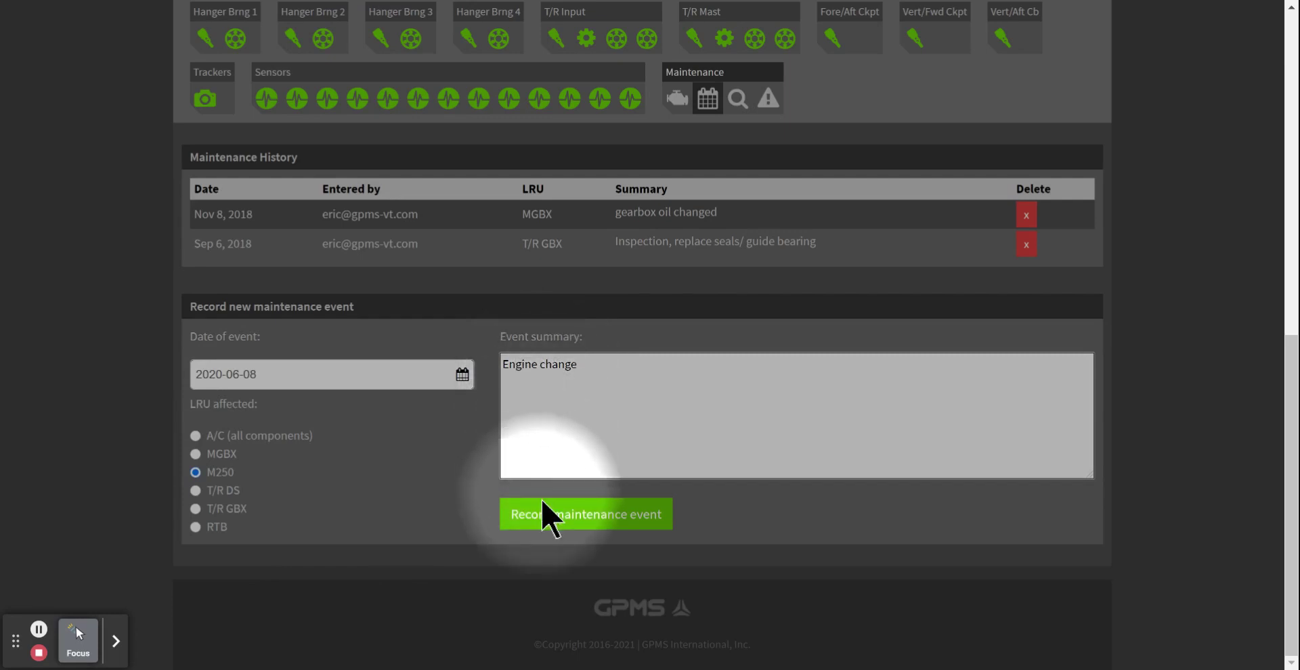
pyautogui.click(546, 531)
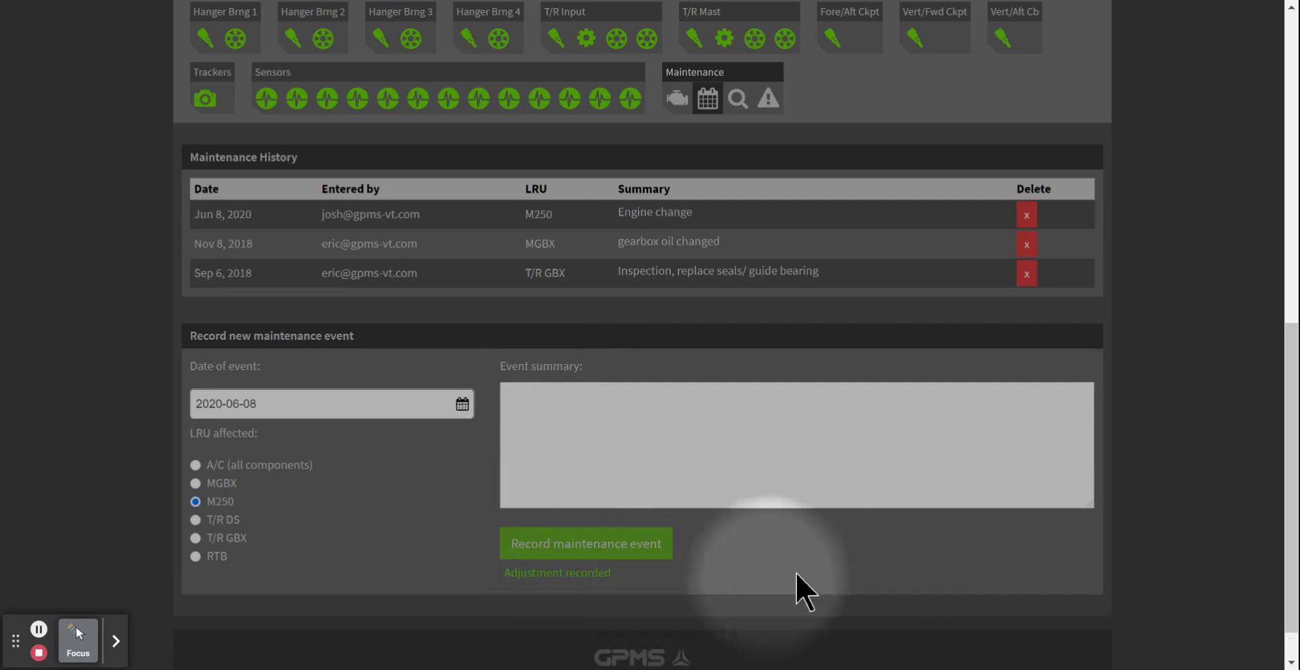
# Reopen the Torqmeter Gear shaft's HI trend and examine the health values around the engine change marker
pyautogui.scroll(3, 437, 84)
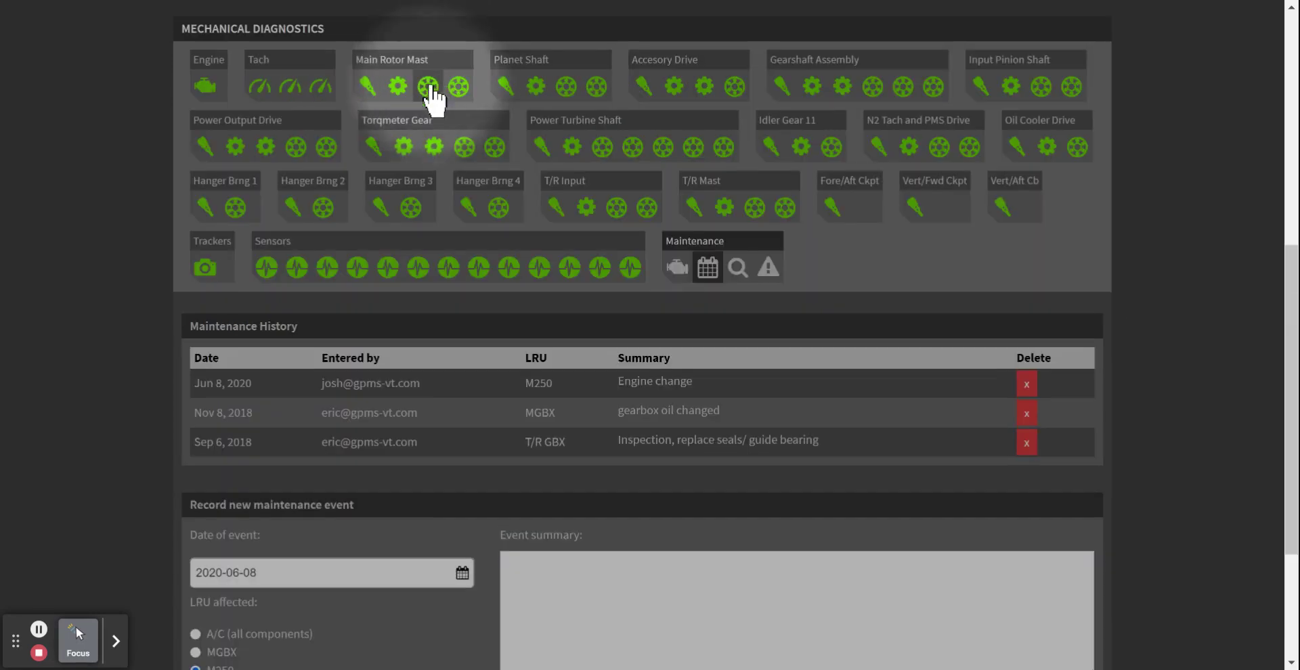
pyautogui.click(376, 149)
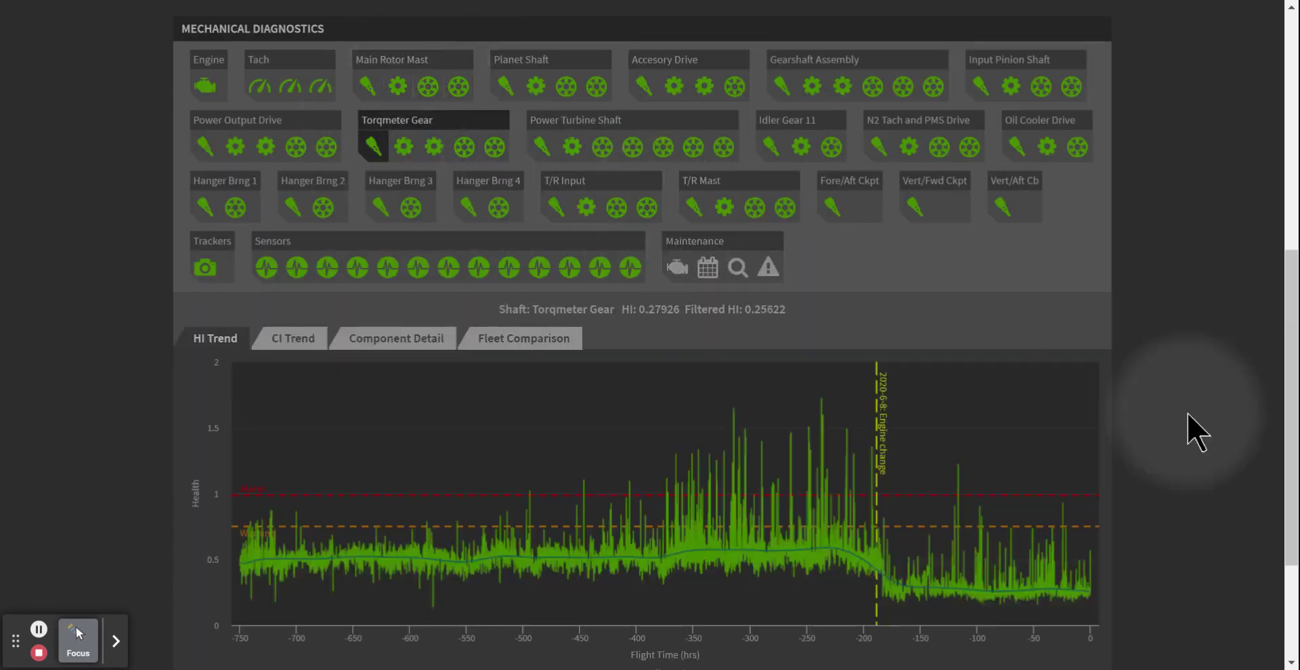
pyautogui.scroll(-1, 1188, 415)
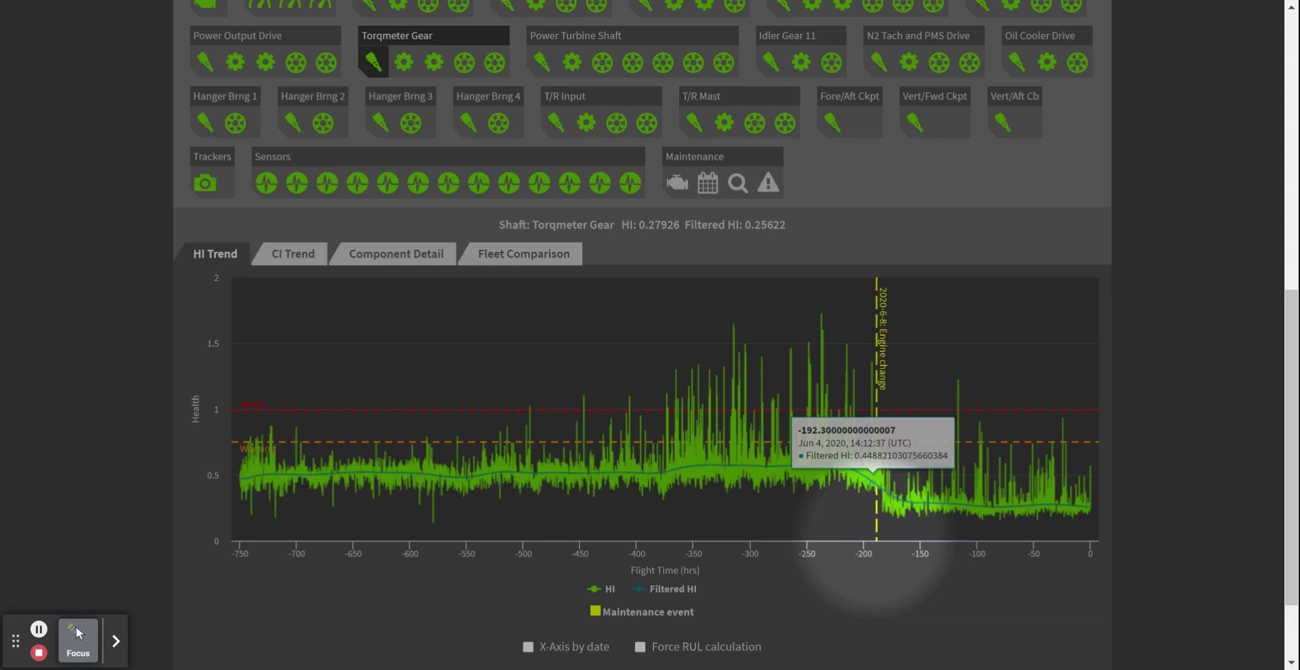
pyautogui.scroll(-1, 552, 436)
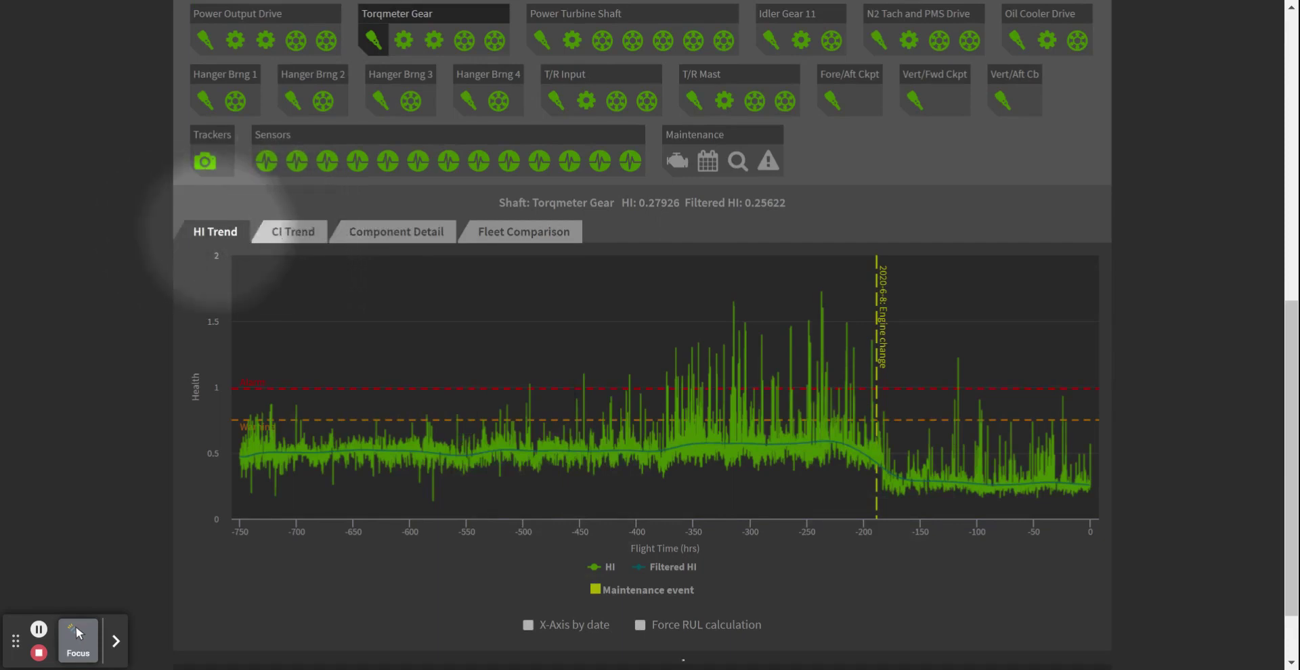
# Examine the condition indicator trends of the Torqmeter Gear shaft, including SO1 Mag and SO2 Mag
pyautogui.click(294, 231)
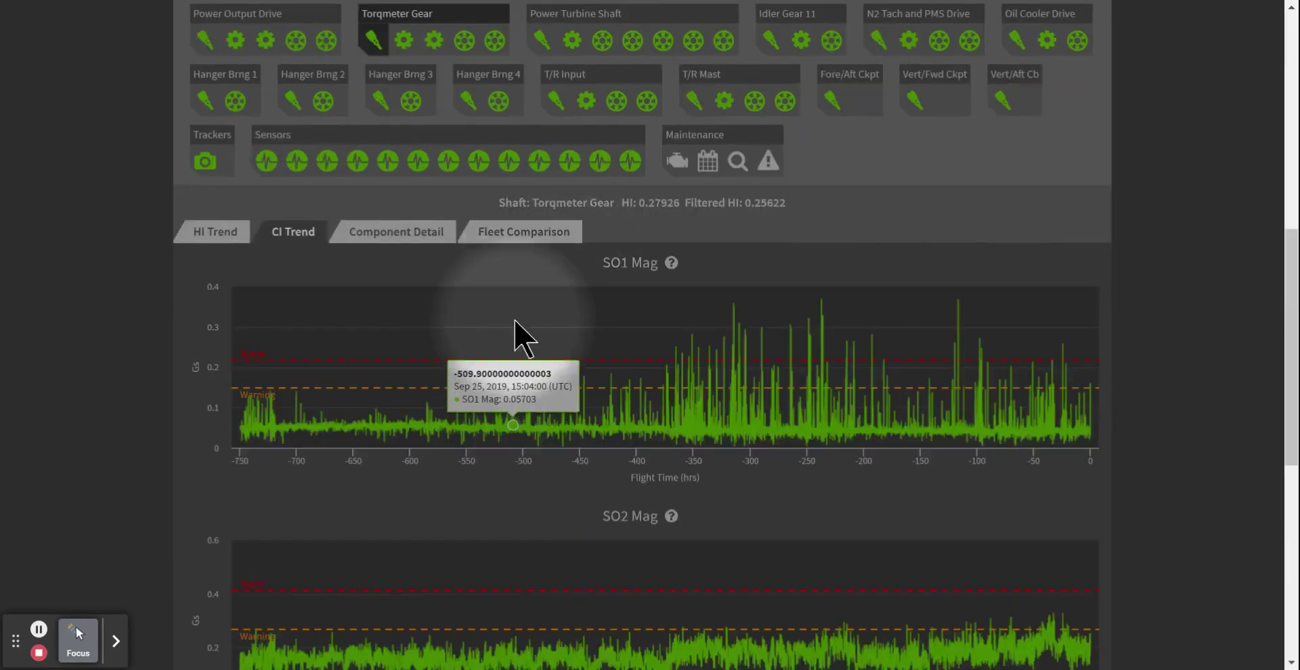
pyautogui.scroll(-3, 518, 335)
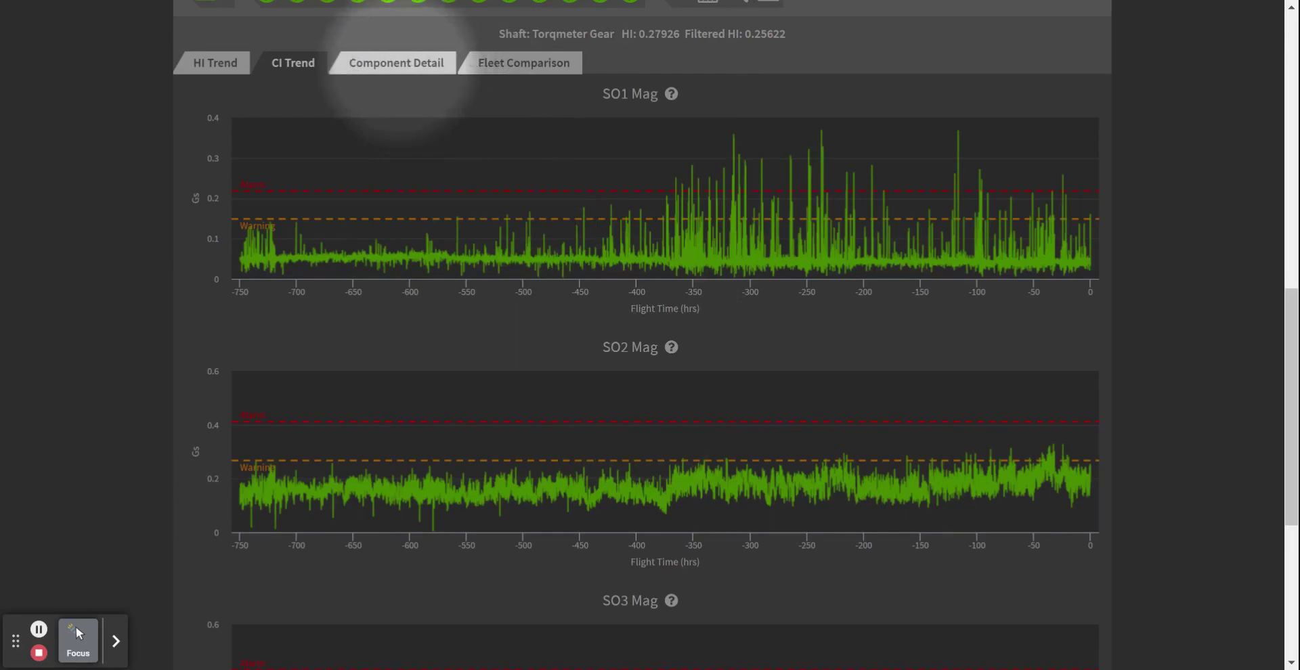
# View the Torqmeter Gear shaft's component detail plots and its HI comparison across the fleet
pyautogui.click(395, 68)
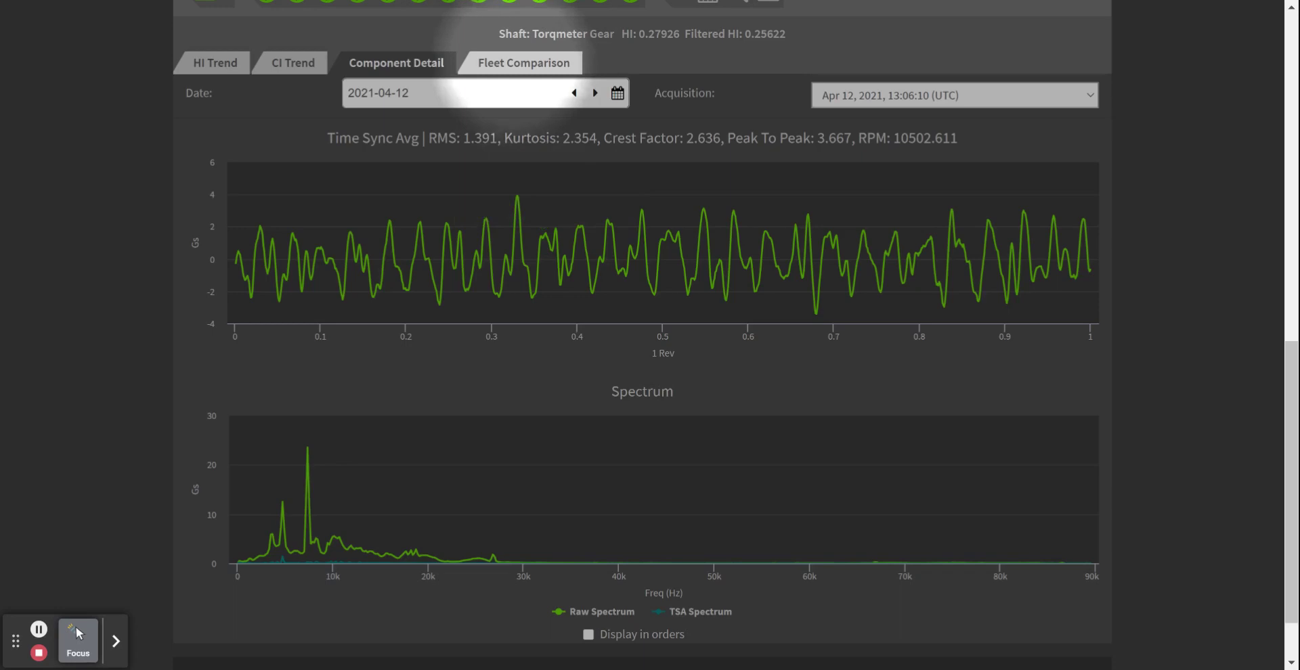
pyautogui.click(516, 64)
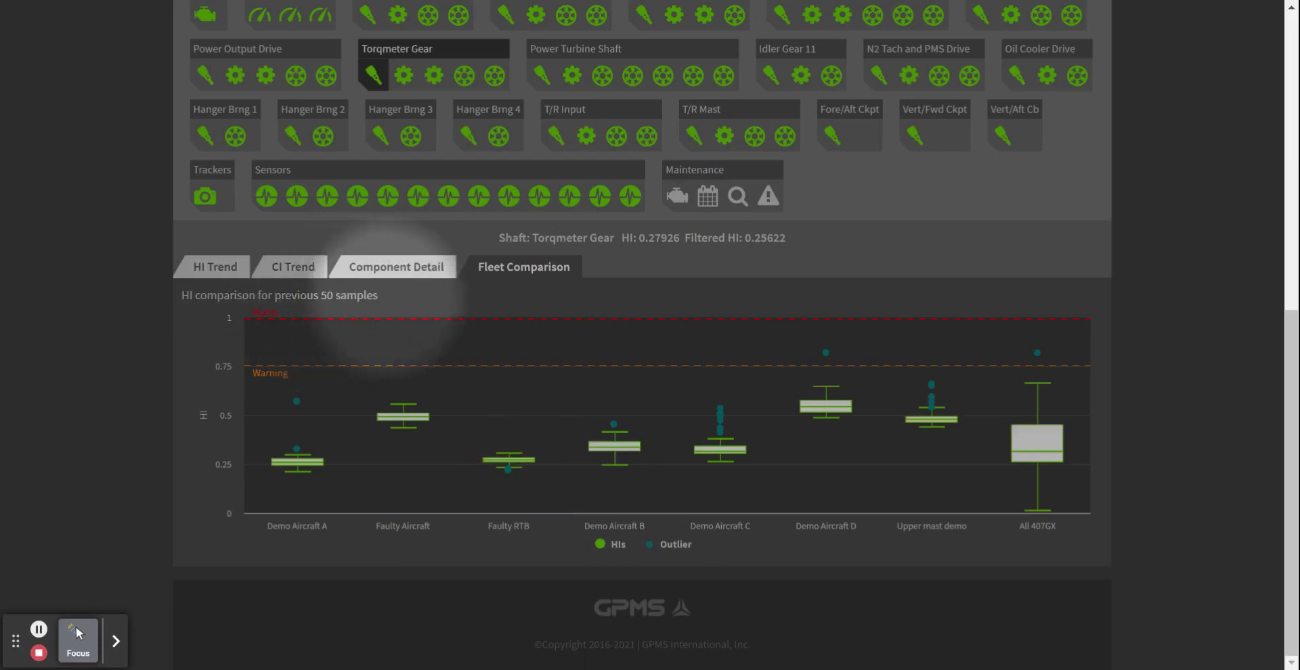
# View the HI trend of the RR M250 engine in Mechanical Diagnostics
pyautogui.moveTo(613, 425)
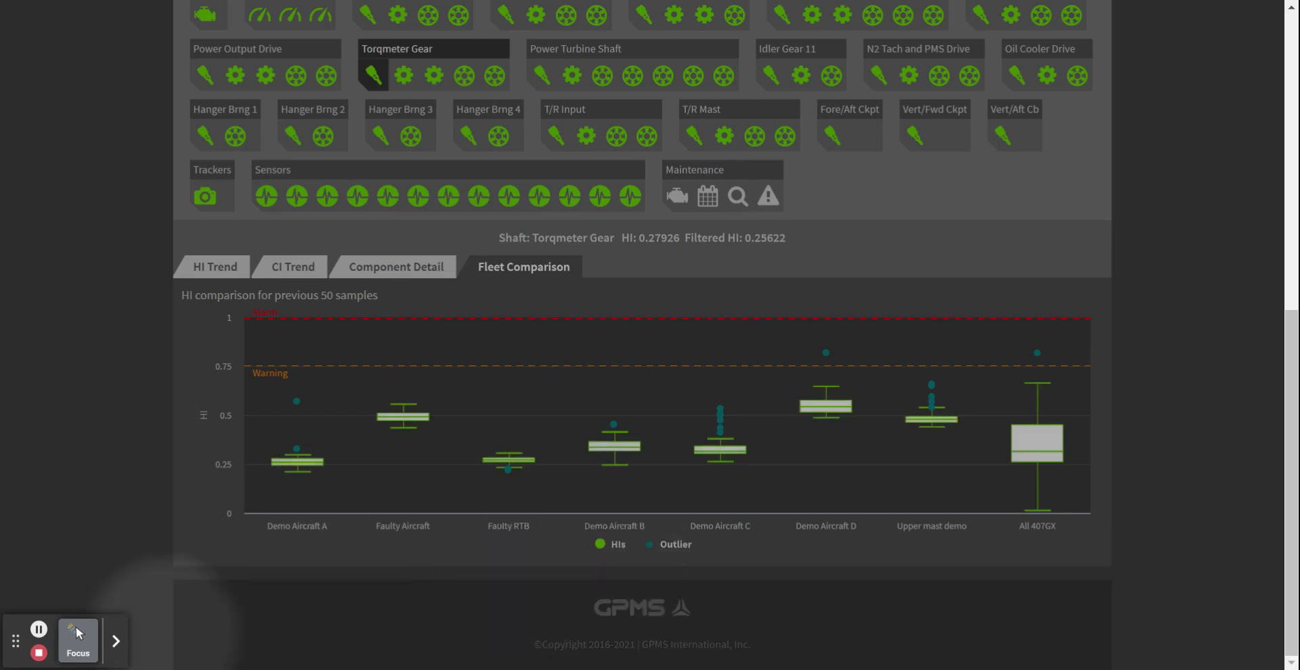
pyautogui.scroll(1, 636, 549)
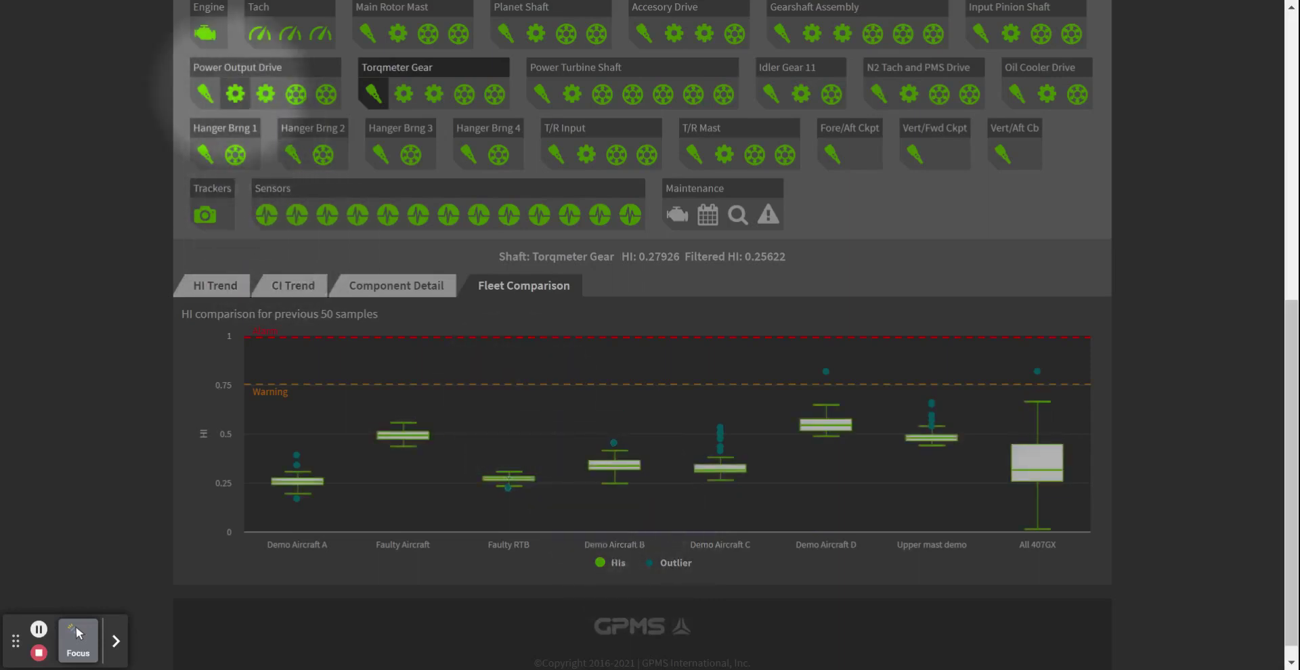
pyautogui.click(205, 33)
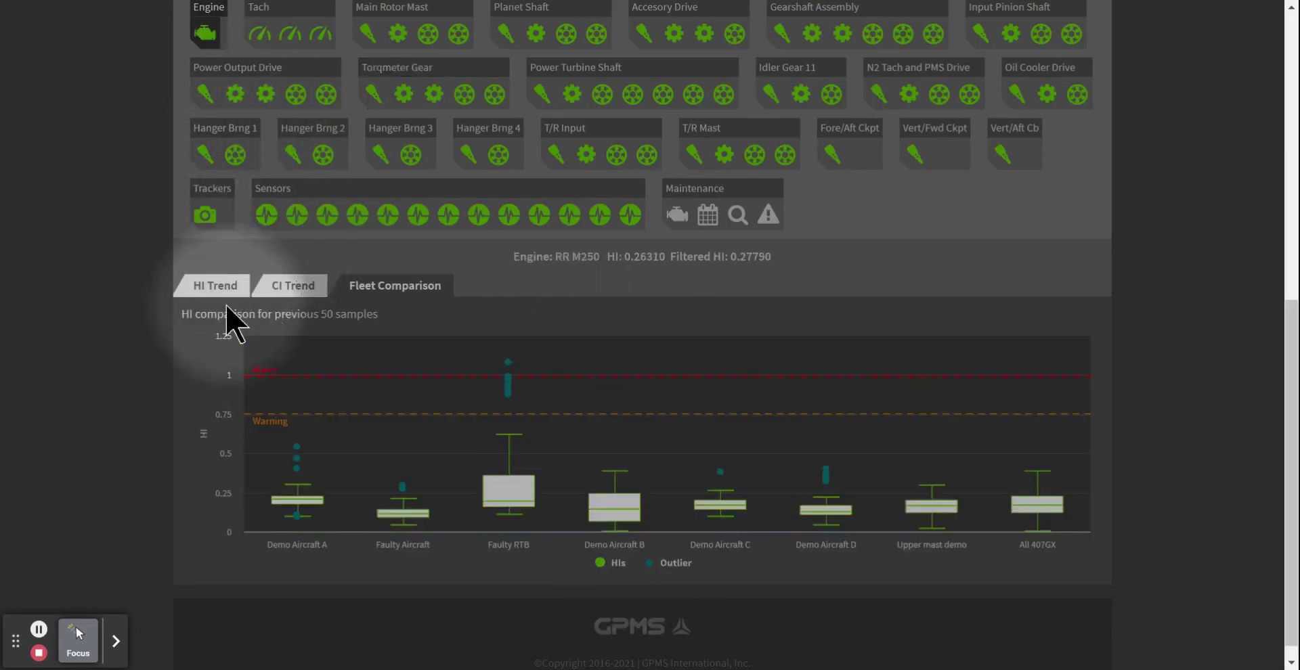
pyautogui.click(203, 288)
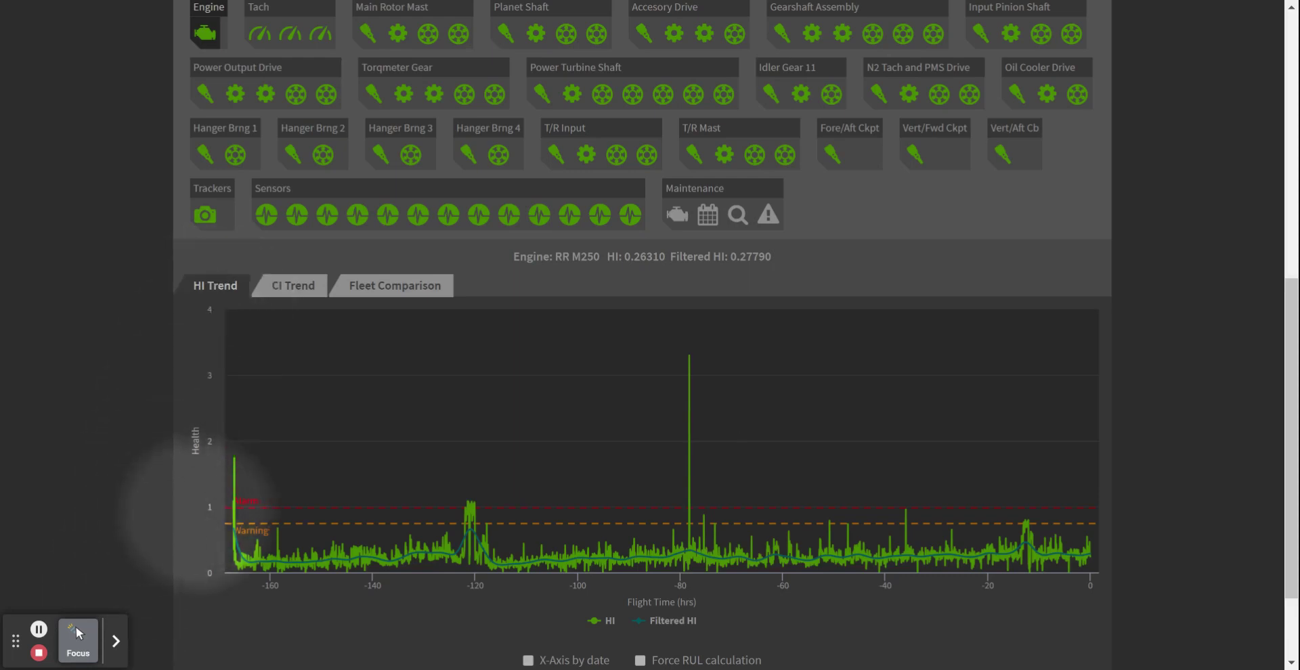
# Examine the engine's Model1 condition indicator trend and its HI comparison across the fleet
pyautogui.scroll(-1, 297, 251)
pyautogui.click(296, 250)
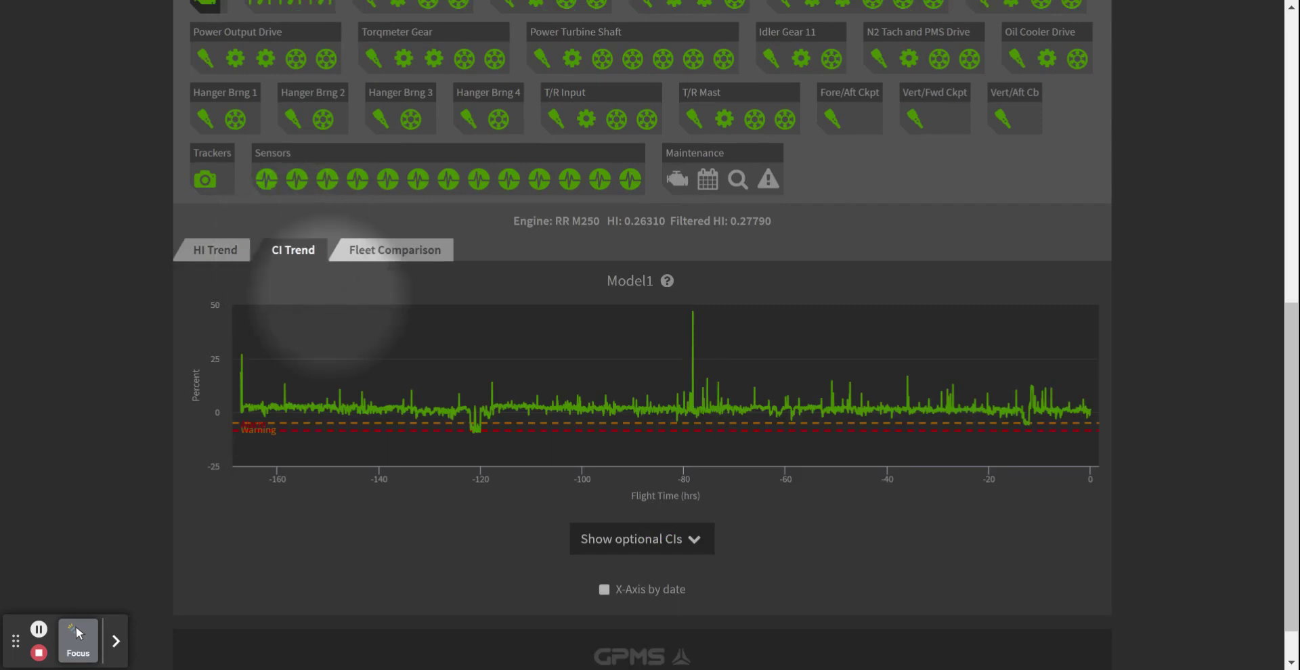
pyautogui.moveTo(521, 410)
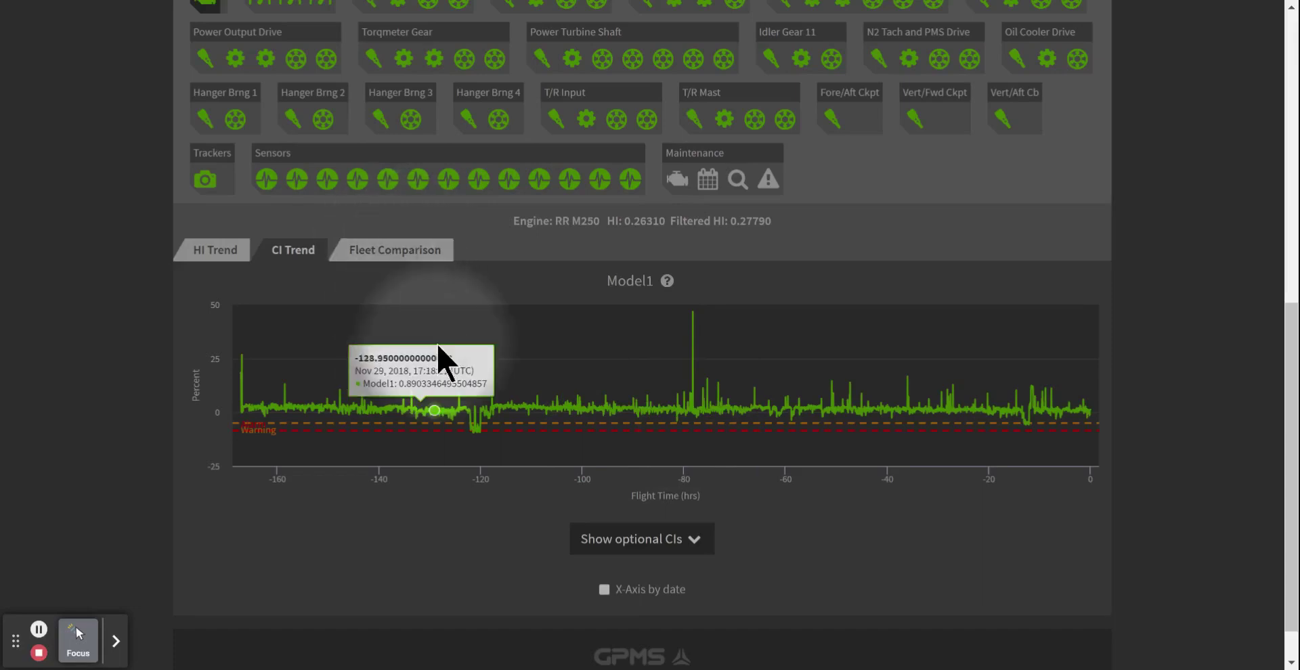
pyautogui.moveTo(517, 353)
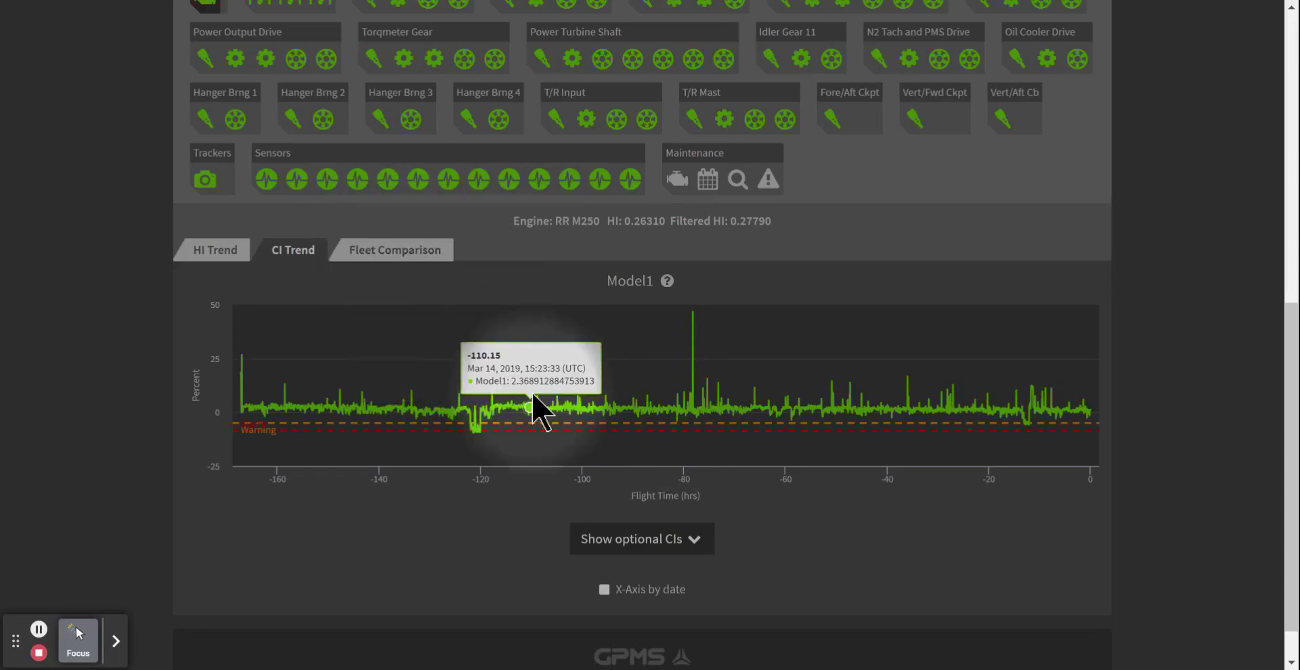
pyautogui.click(379, 256)
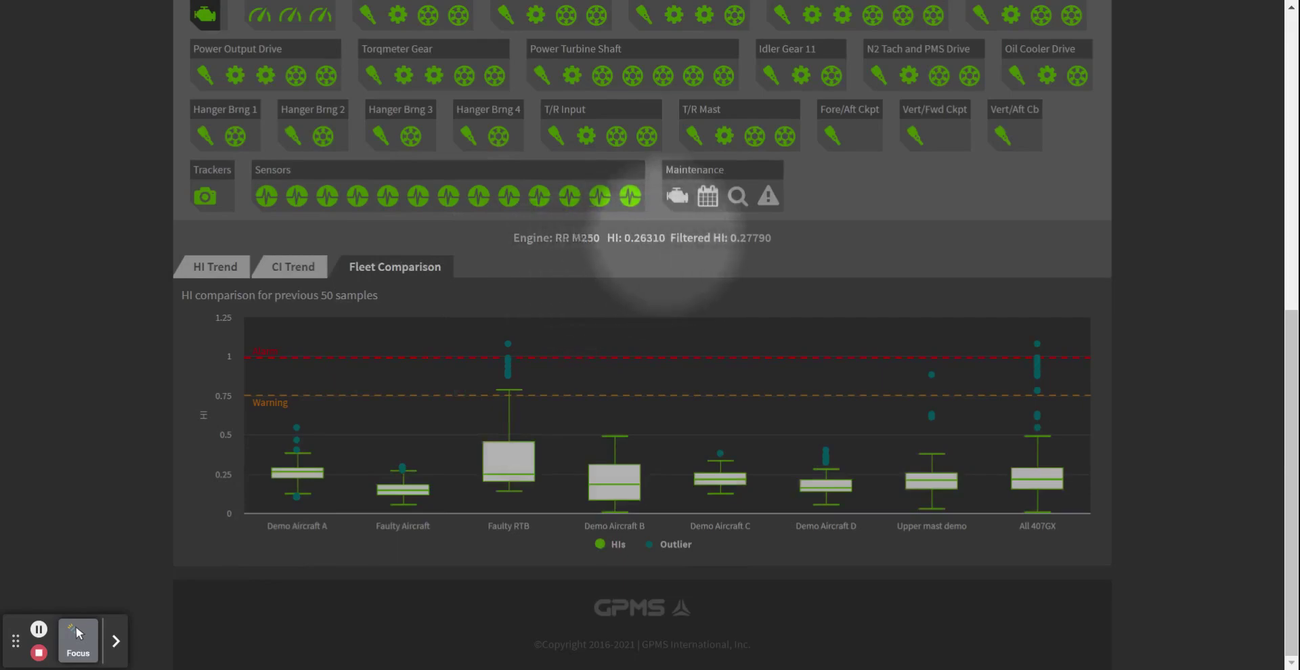
# Enable the snow deflector in the engine maintenance settings and reopen the engine's HI trend
pyautogui.click(678, 197)
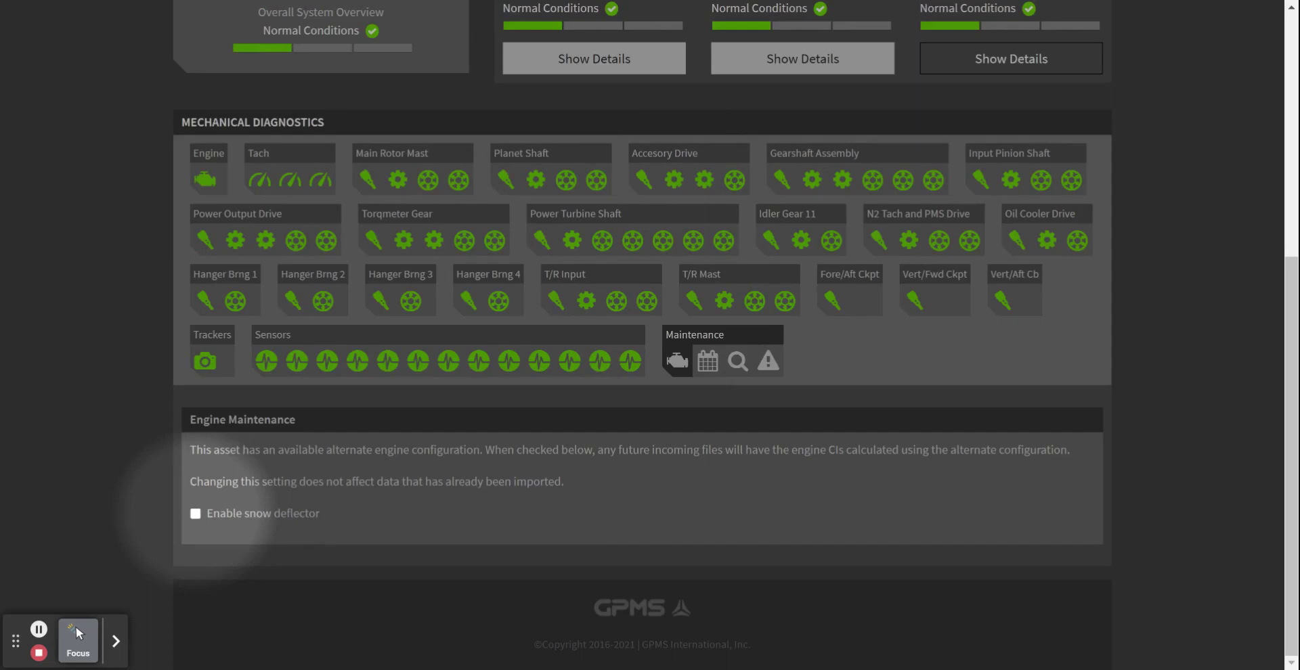
pyautogui.click(194, 512)
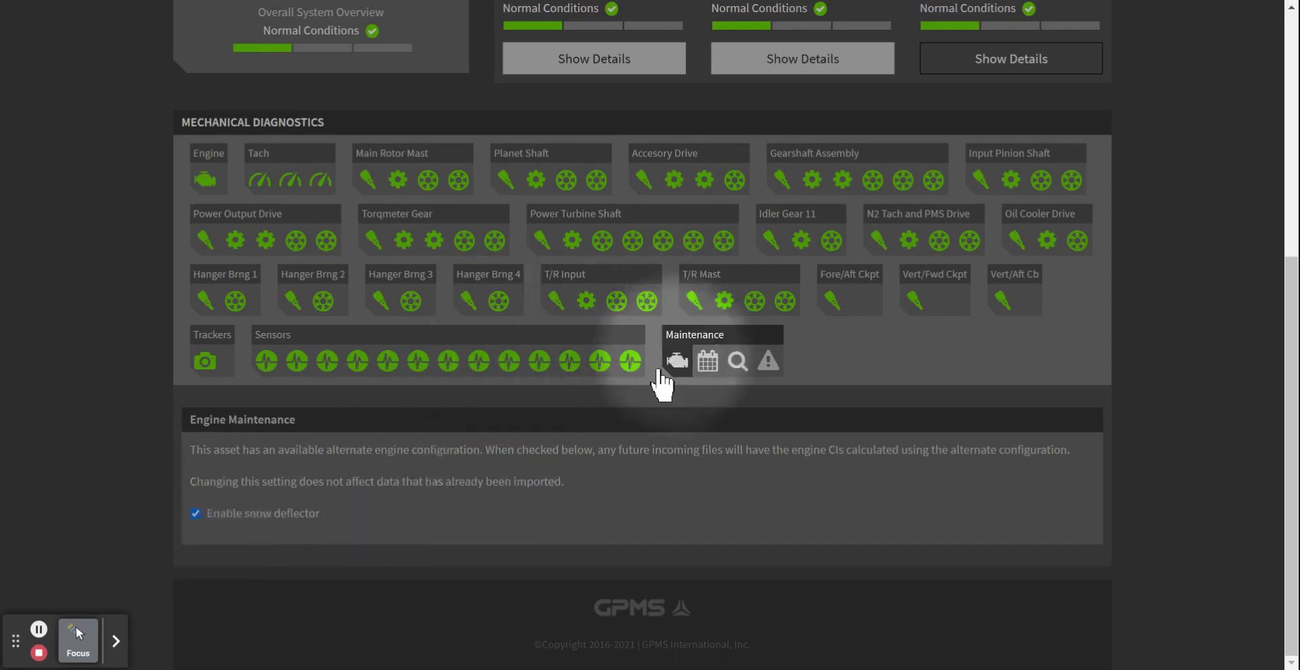
pyautogui.click(207, 180)
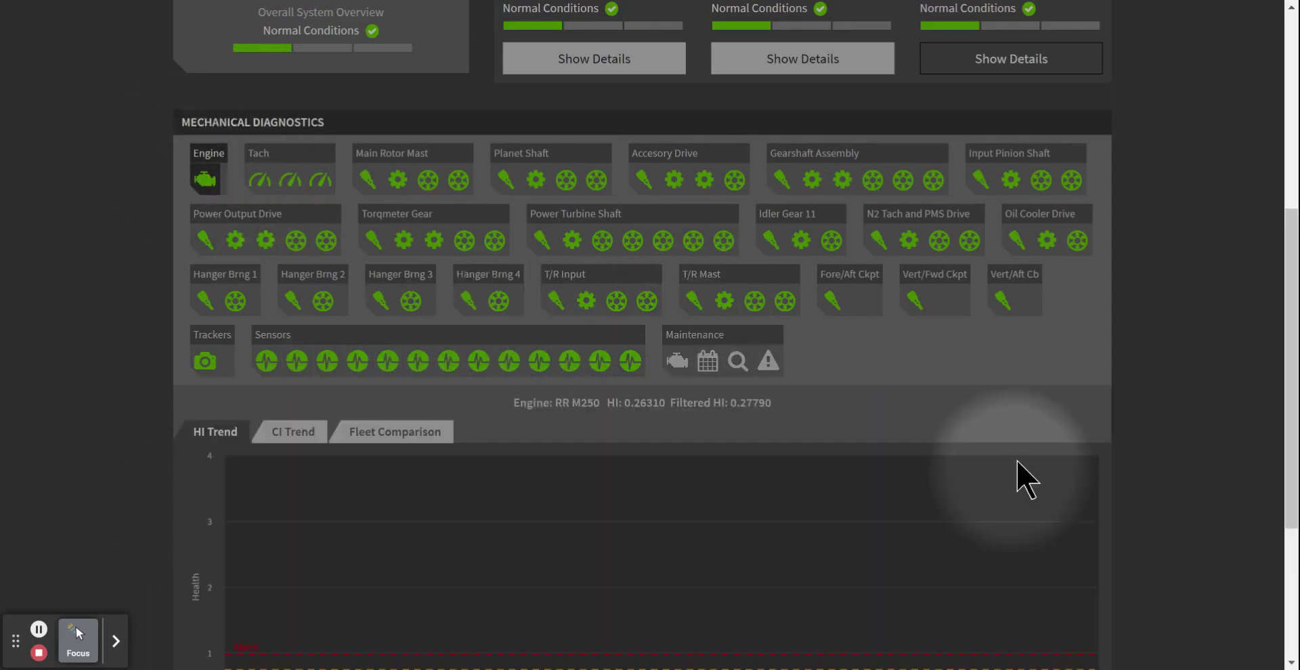
pyautogui.scroll(-3, 767, 439)
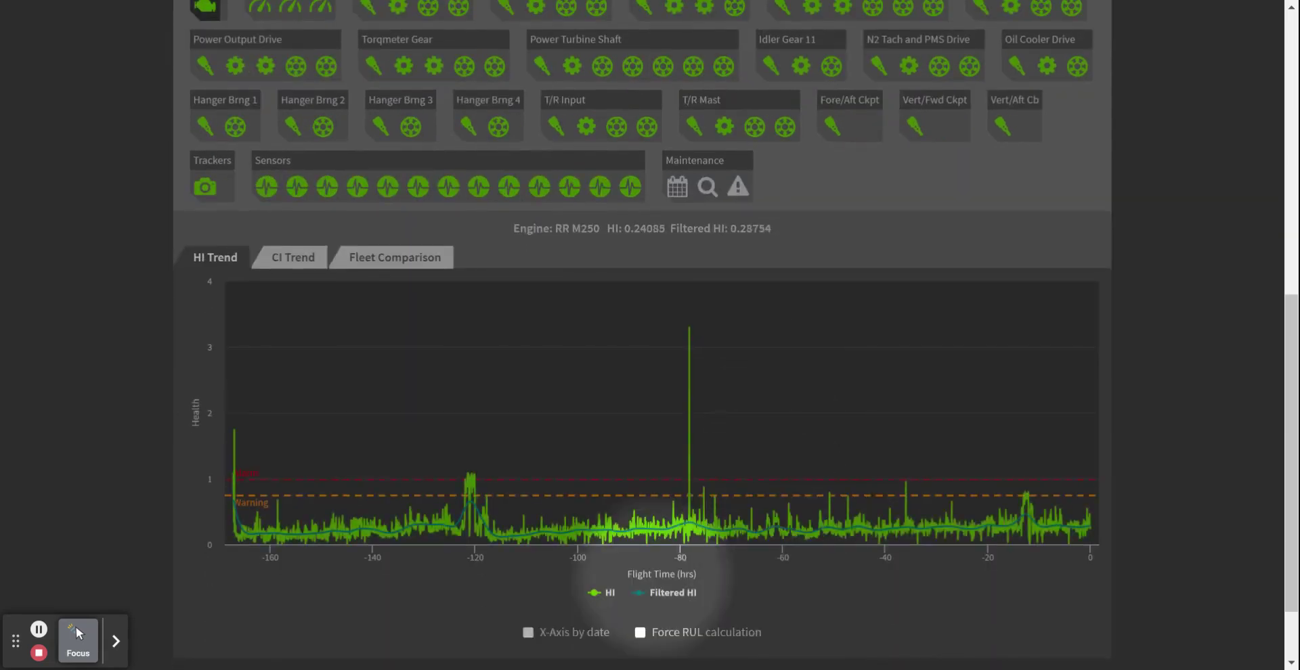
# Open the FDM + Exceedances details from Demo Aircraft A's diagnostic summary
pyautogui.scroll(9, 655, 579)
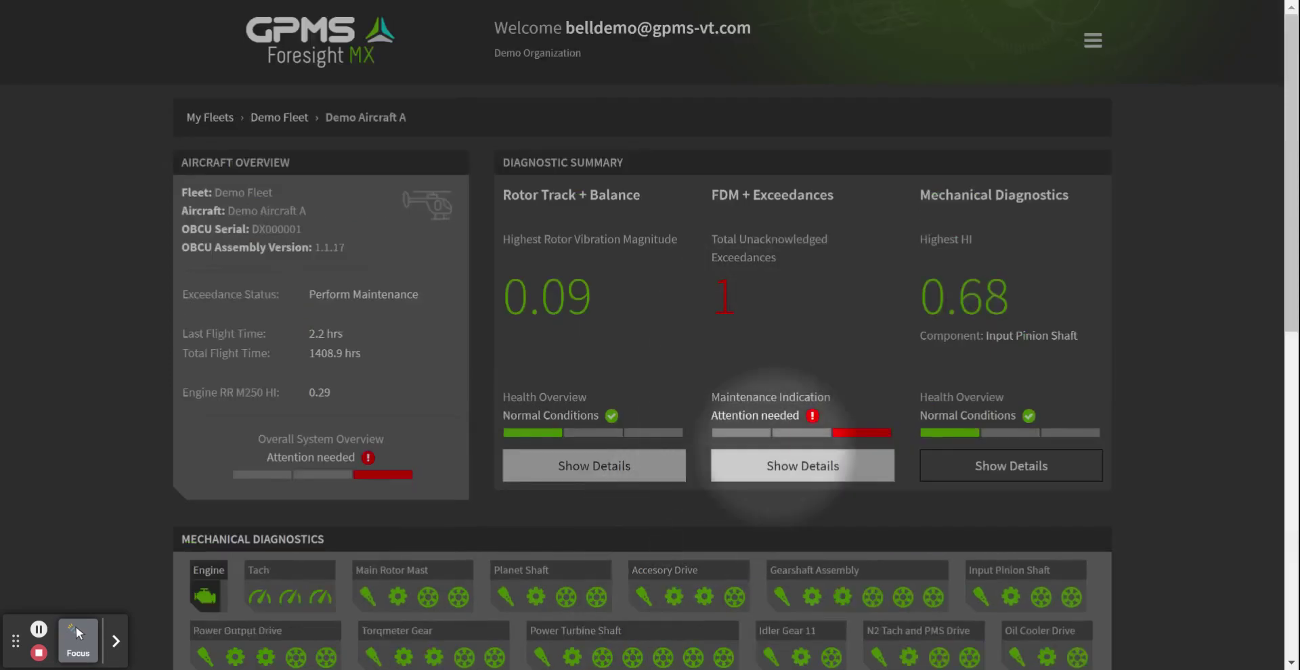
pyautogui.click(784, 474)
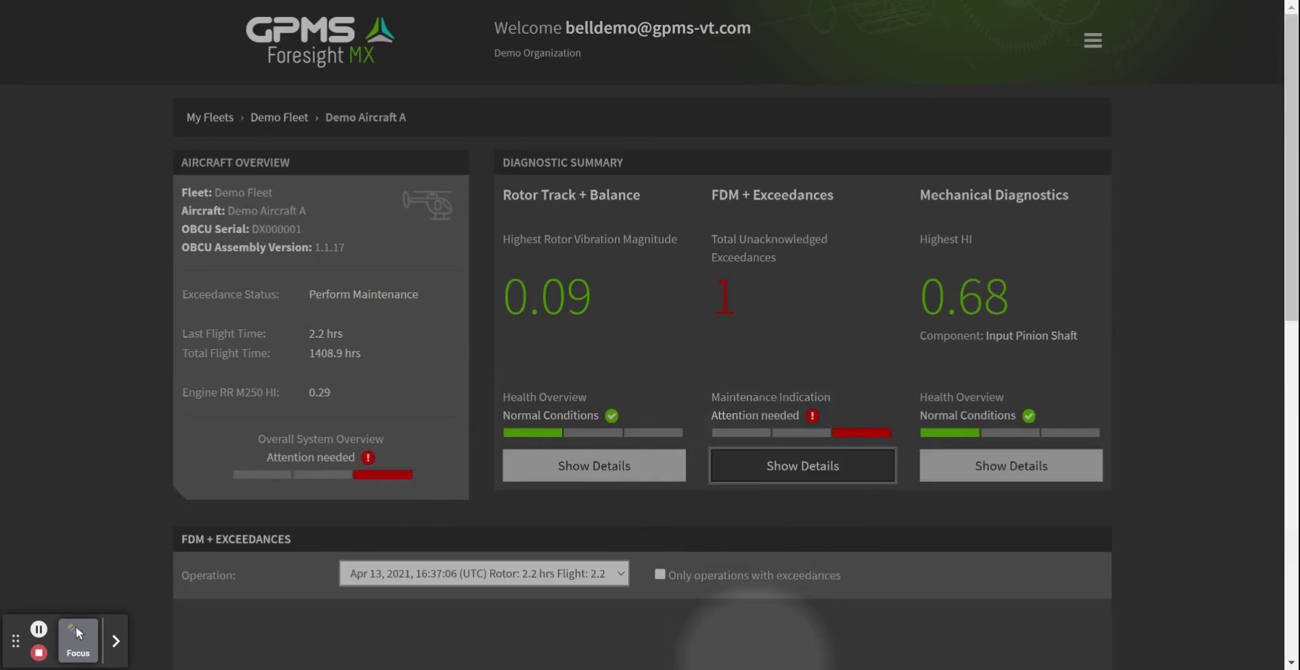
pyautogui.scroll(-4, 707, 458)
pyautogui.scroll(-2, 707, 458)
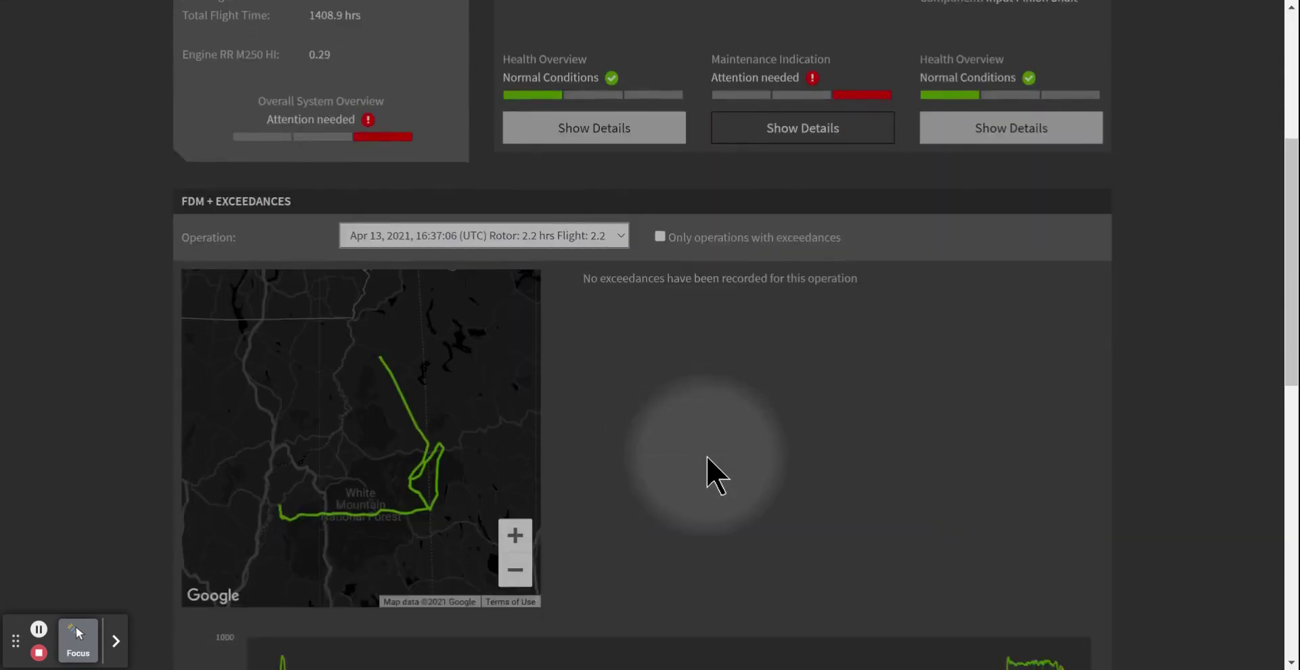
# Restrict the list to operations with exceedances, select the Mar 6, 2020, 18:09:03 operation and acknowledge all its exceedances
pyautogui.scroll(1, 707, 458)
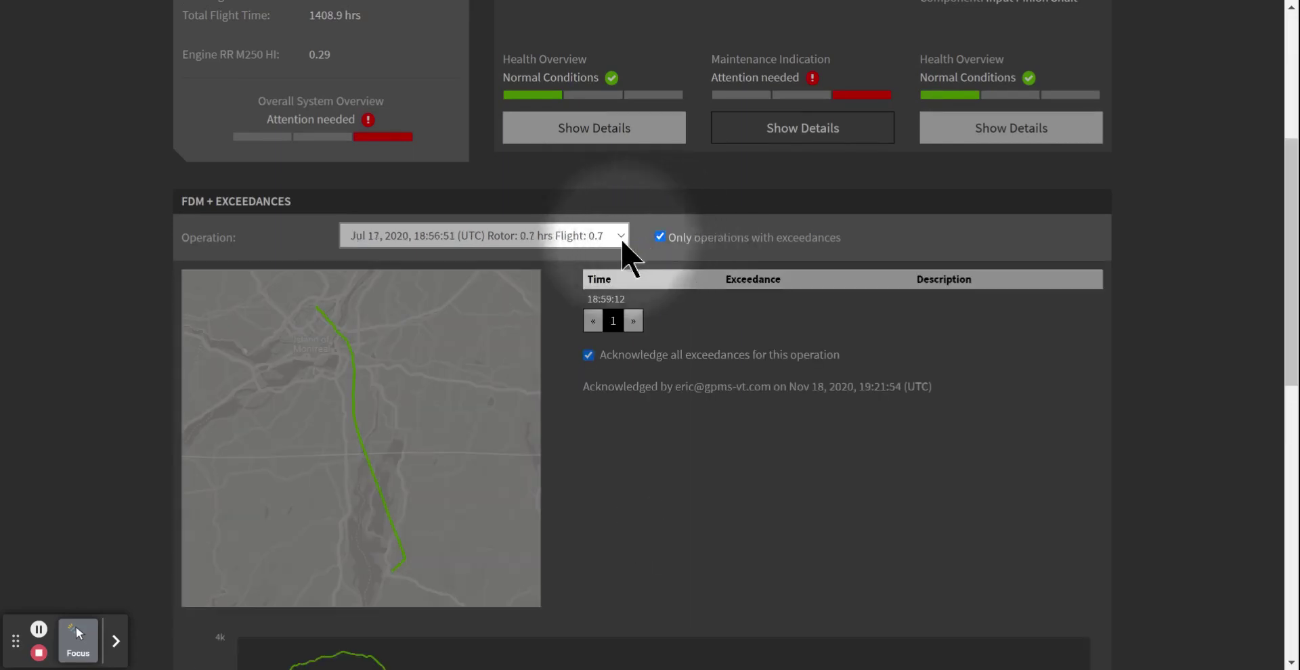
pyautogui.click(552, 542)
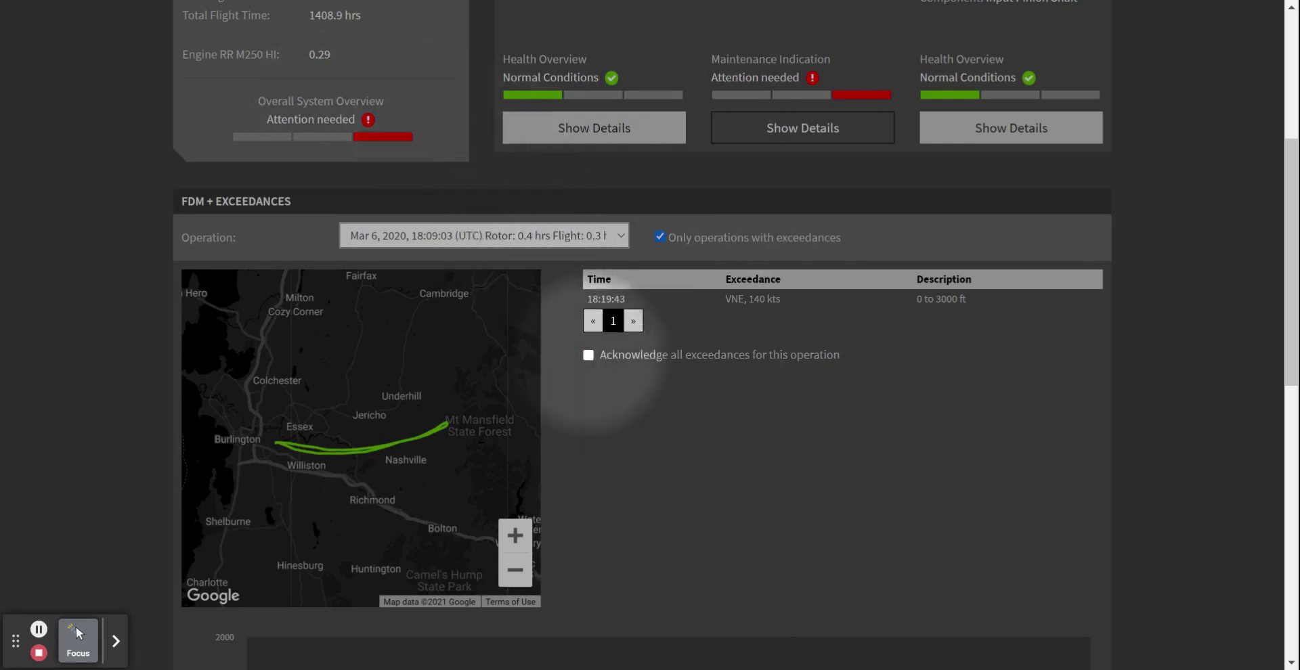
pyautogui.click(589, 355)
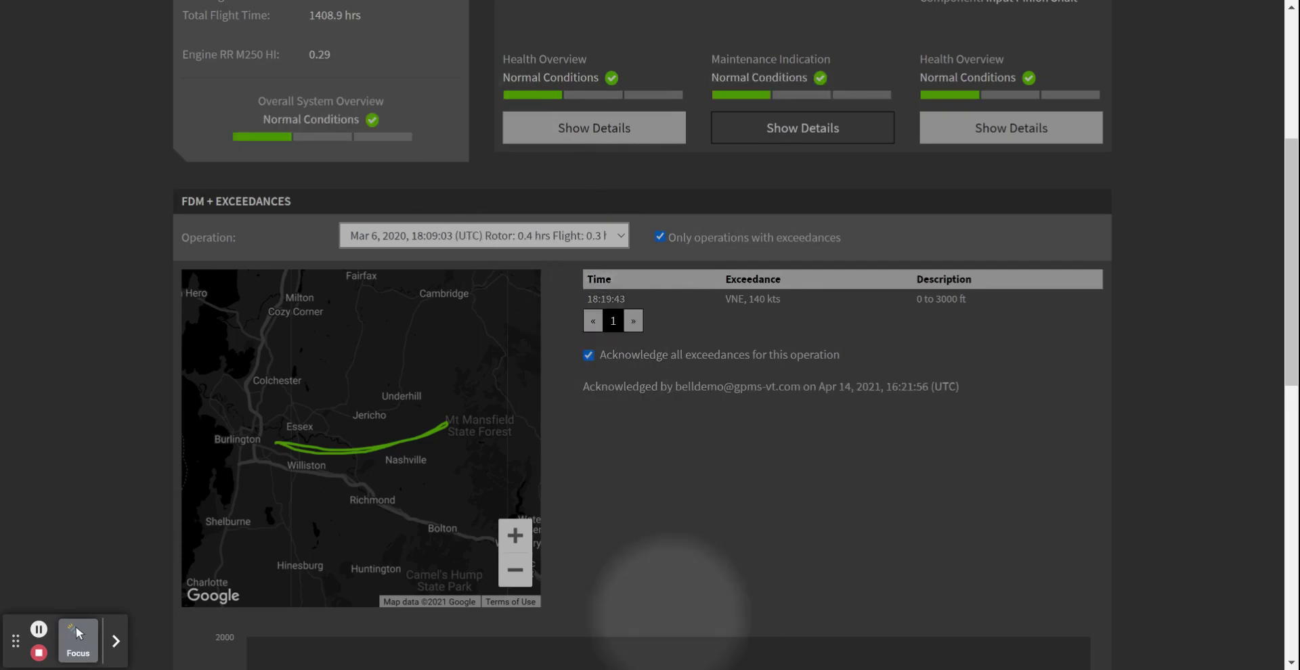
# Replace GPS Altitude, Torque and Measured Gas Temp with Barometric Pressure and OAT in the flight data chart, keeping Indicated Airspeed
pyautogui.scroll(-6, 639, 415)
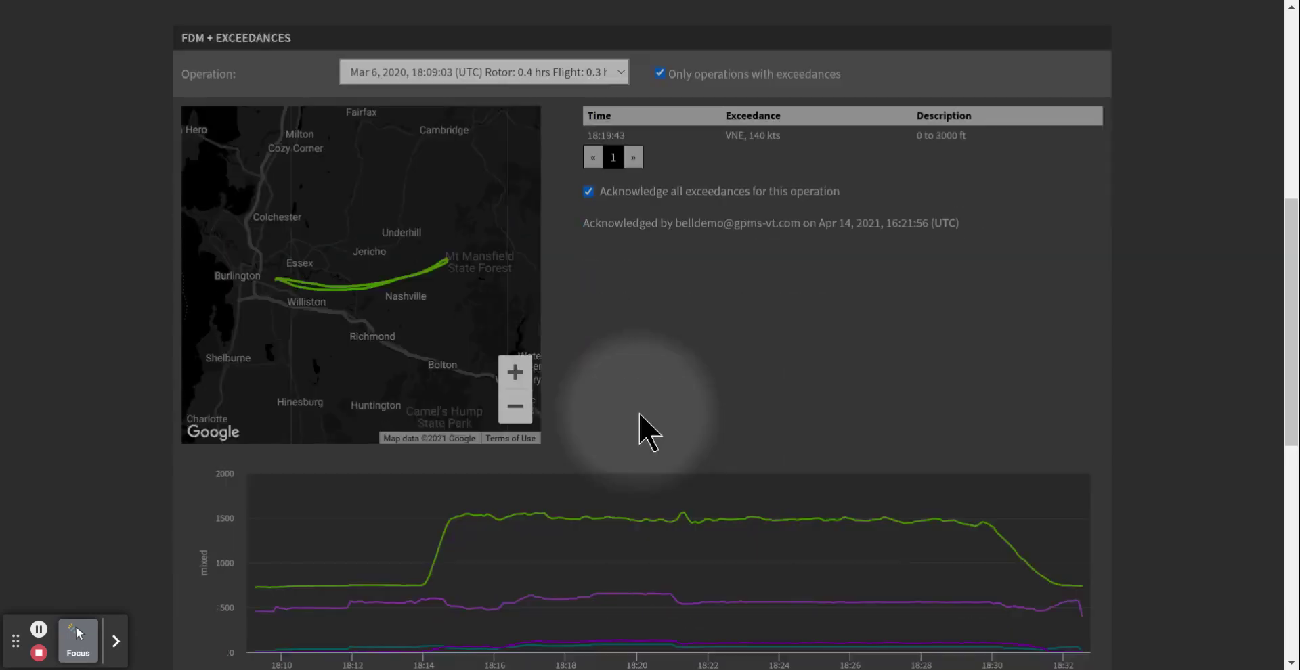
pyautogui.scroll(-1, 639, 414)
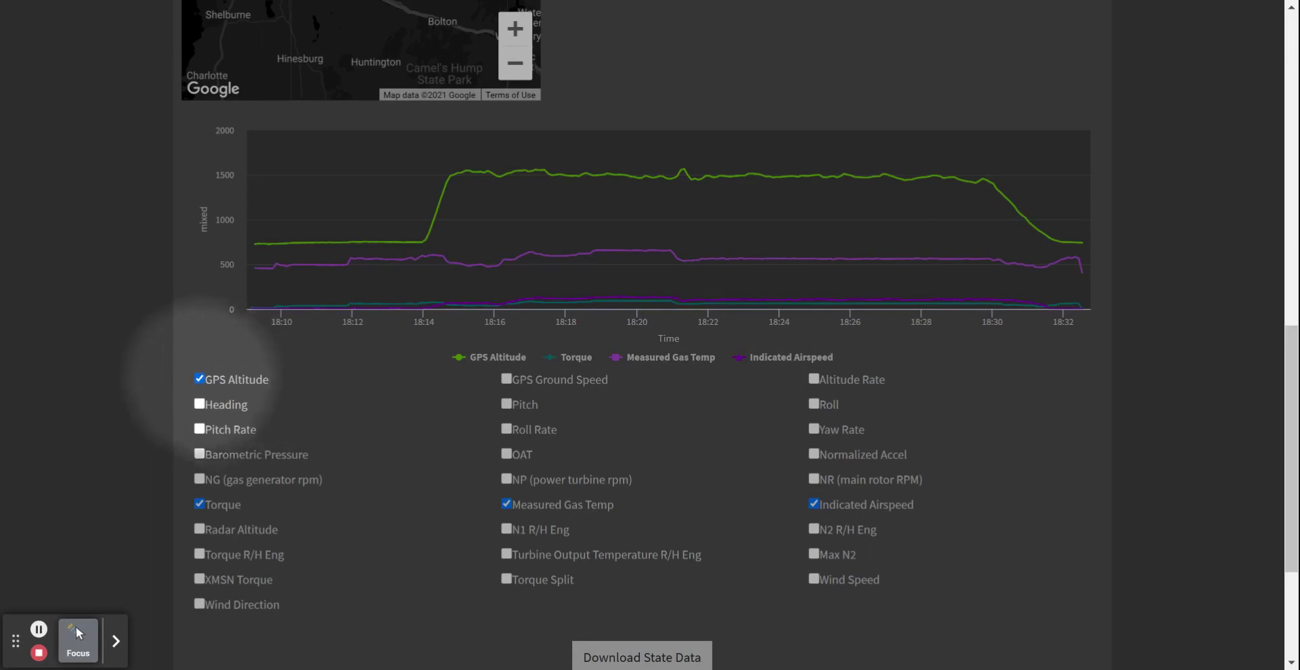
pyautogui.click(199, 379)
pyautogui.click(199, 505)
pyautogui.click(199, 454)
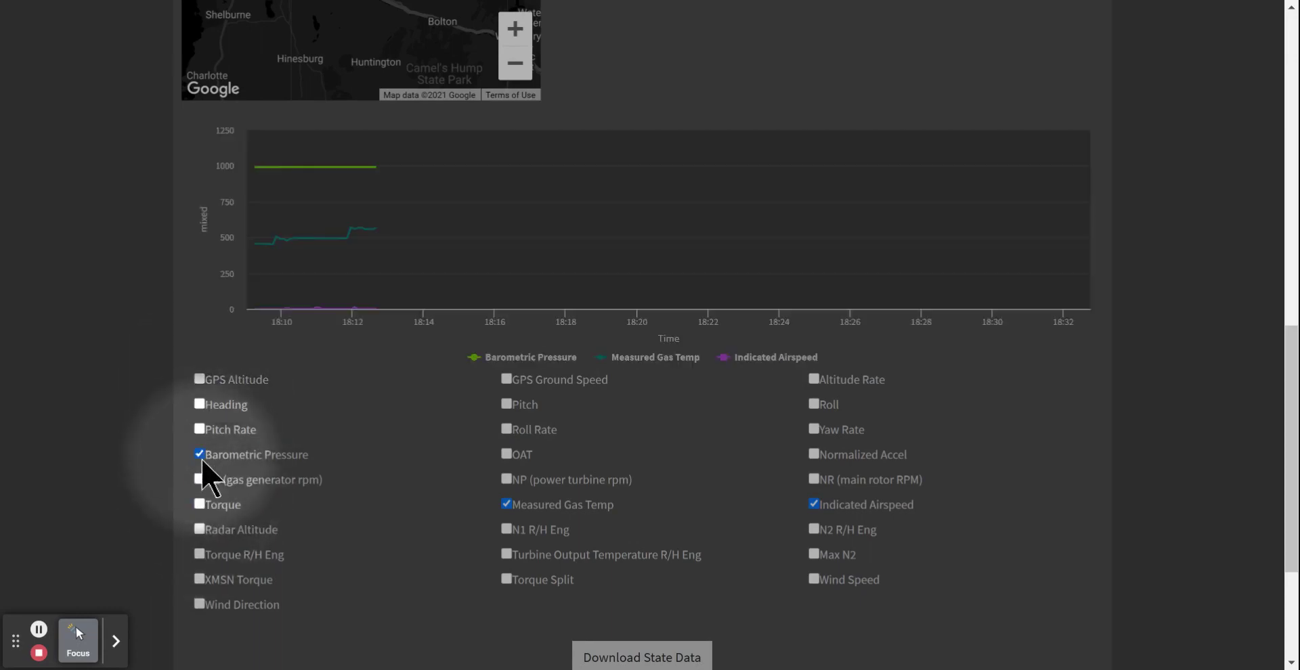
pyautogui.click(506, 506)
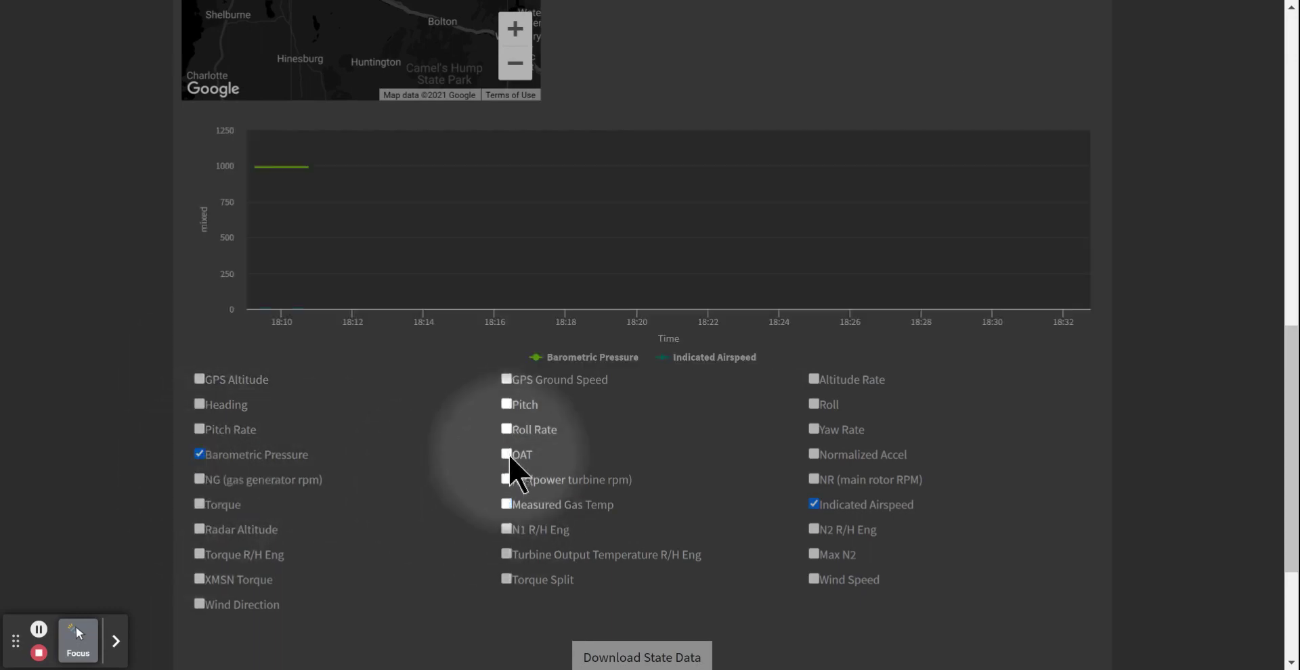
pyautogui.click(508, 455)
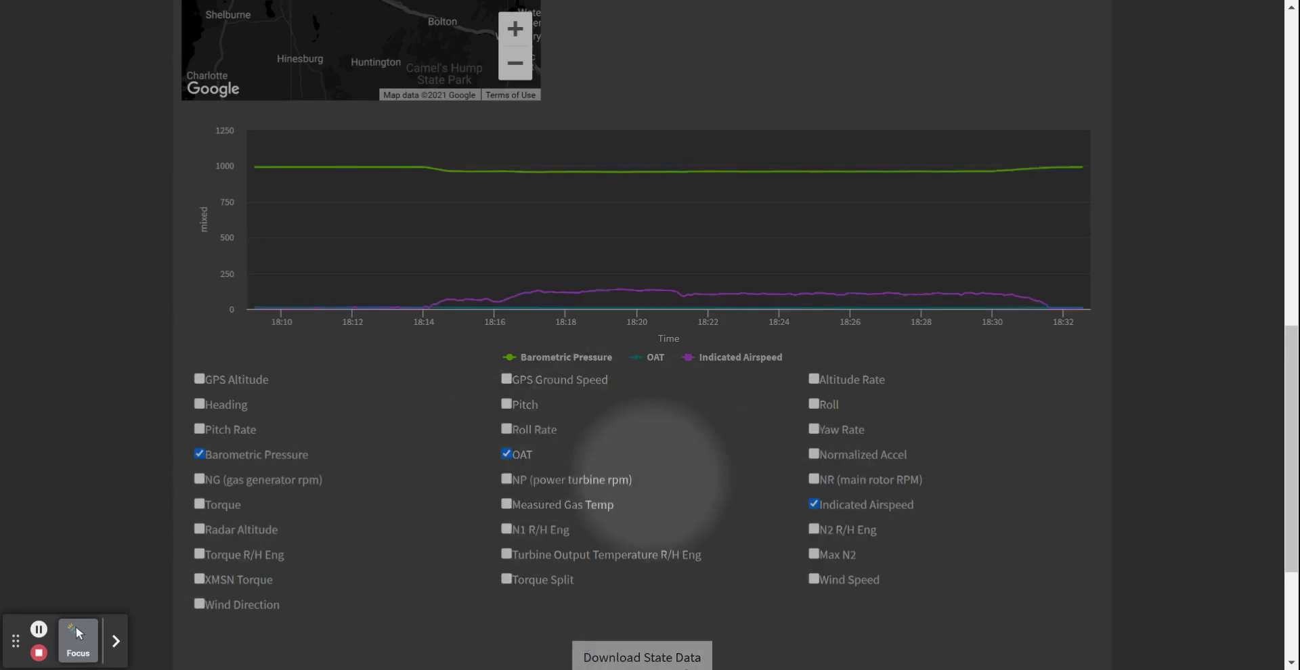
# Zoom the flight data chart to about 18:18:30–18:20:00 and inspect the barometric pressure and OAT around the VNE exceedance
pyautogui.scroll(4, 650, 481)
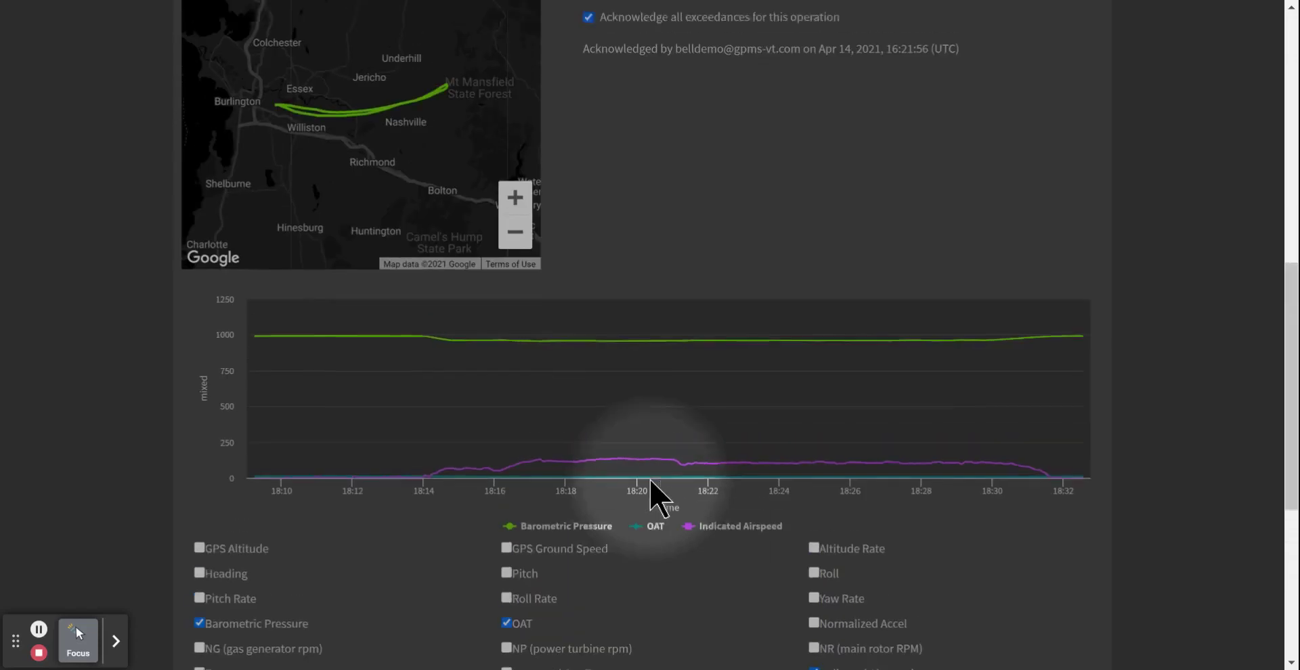
pyautogui.moveTo(389, 474)
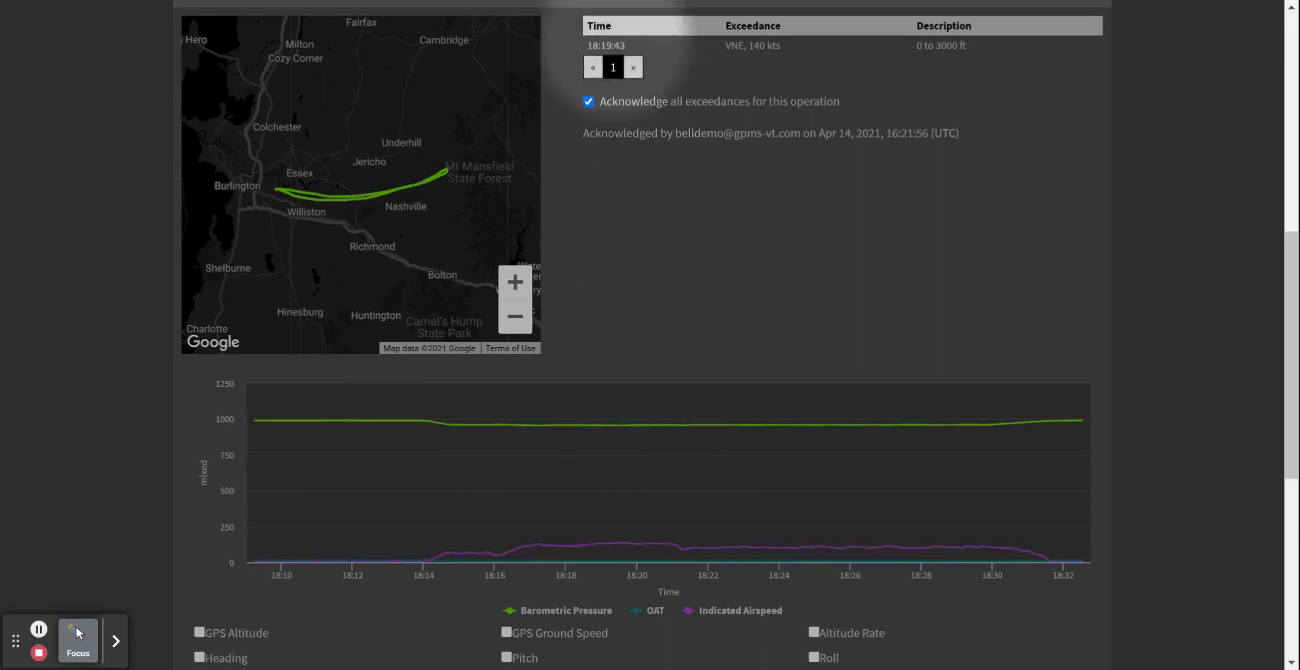
pyautogui.moveTo(550, 425)
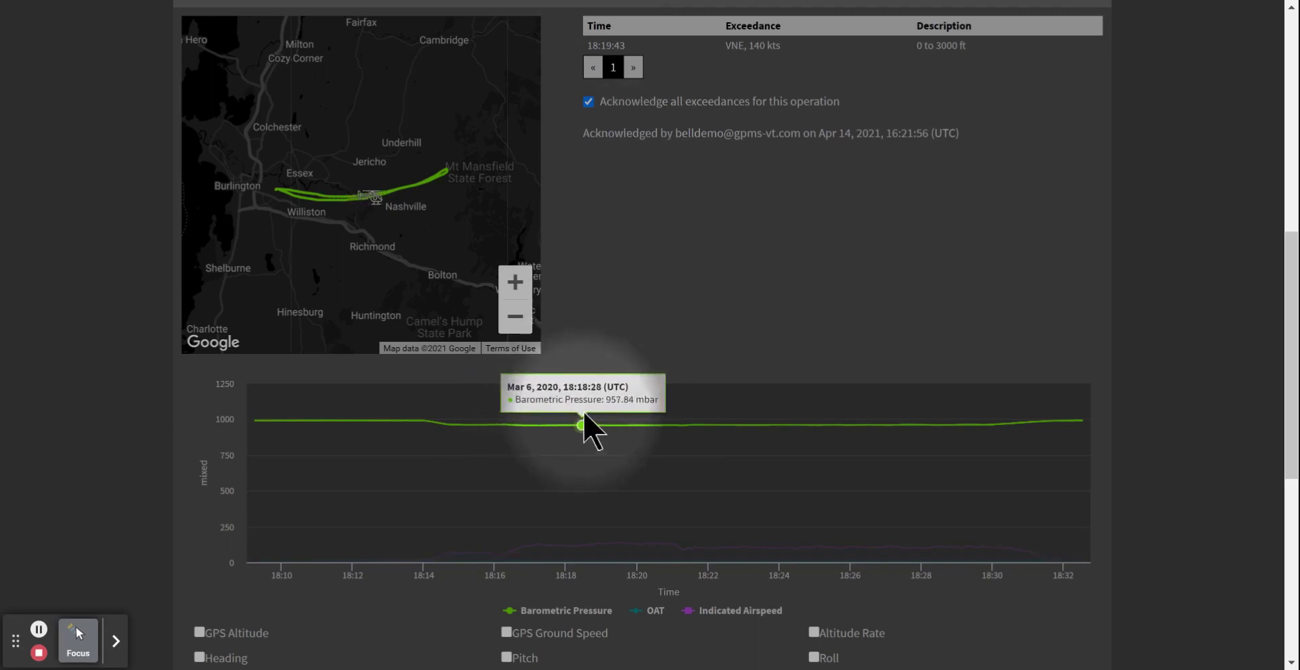
pyautogui.moveTo(583, 413); pyautogui.dragTo(639, 444)
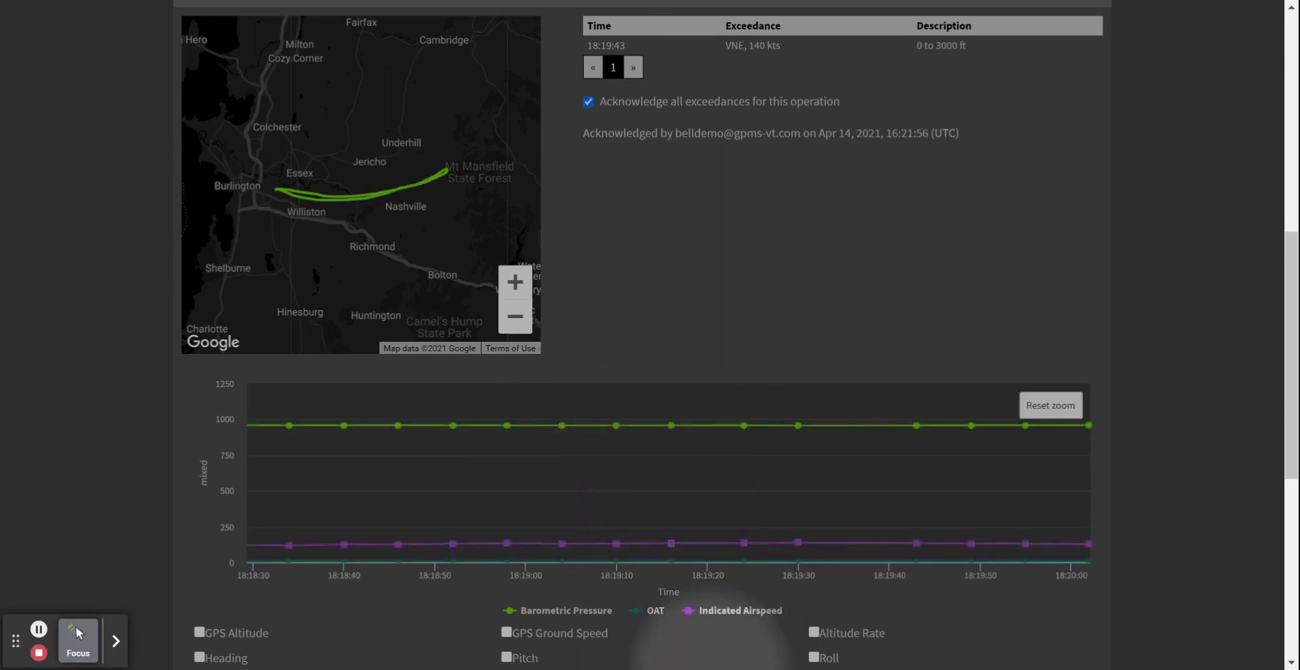
pyautogui.moveTo(670, 426)
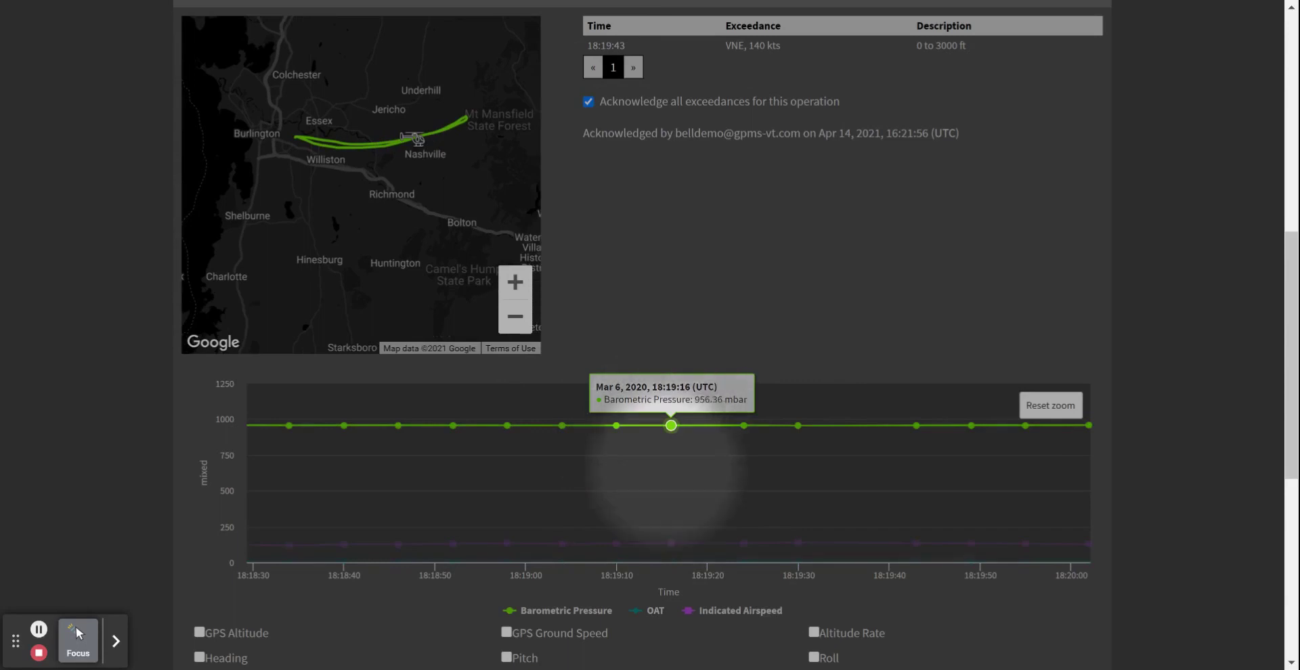
pyautogui.moveTo(670, 562)
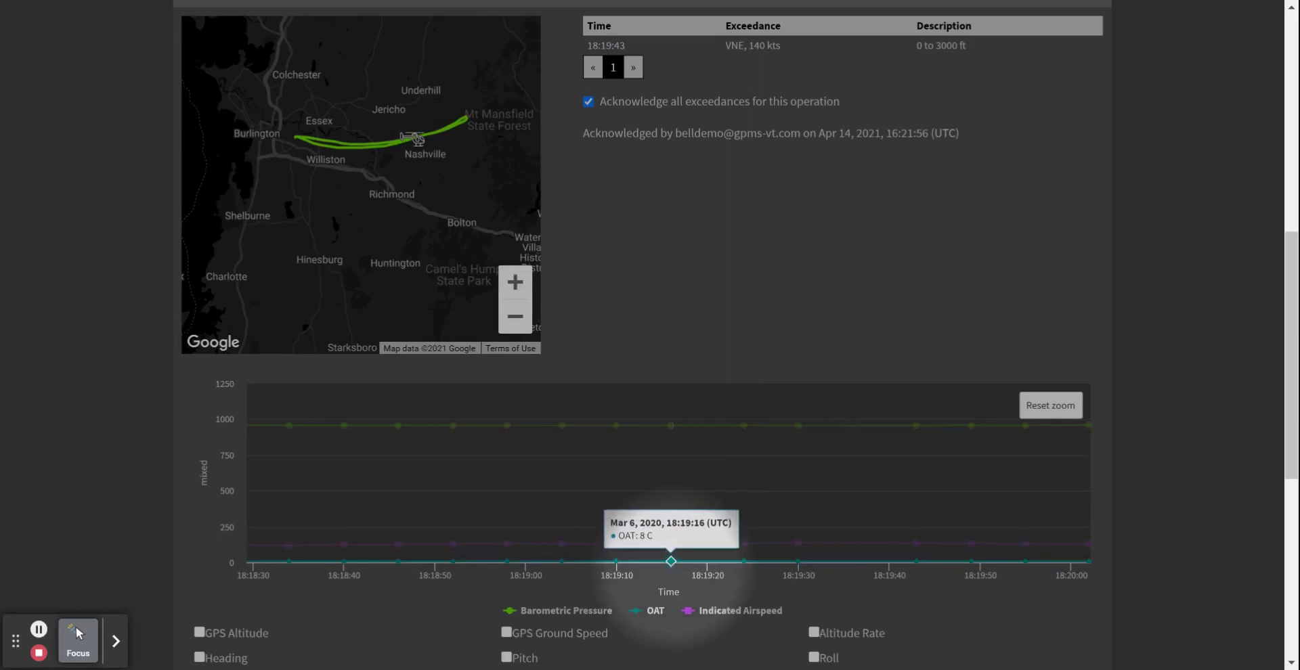
# Look over the operation's exceedance and flight parameters, and open the aircraft's Rotor Track + Balance details
pyautogui.scroll(2, 695, 416)
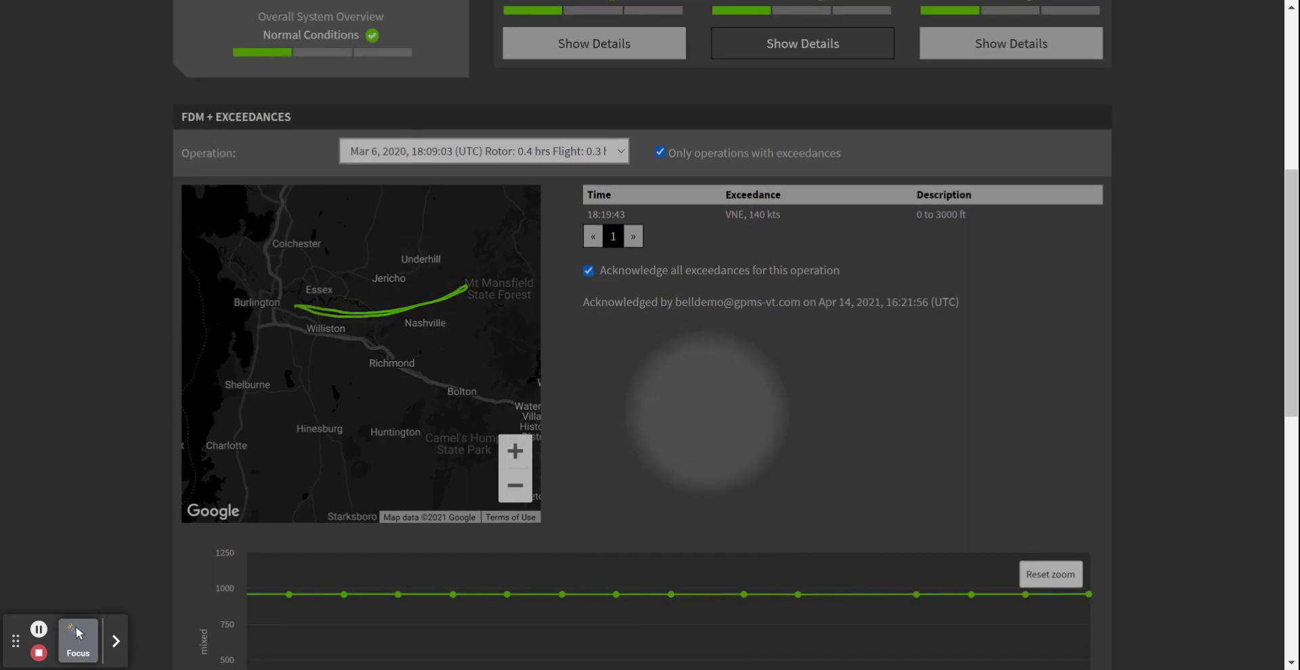
pyautogui.scroll(-6, 708, 416)
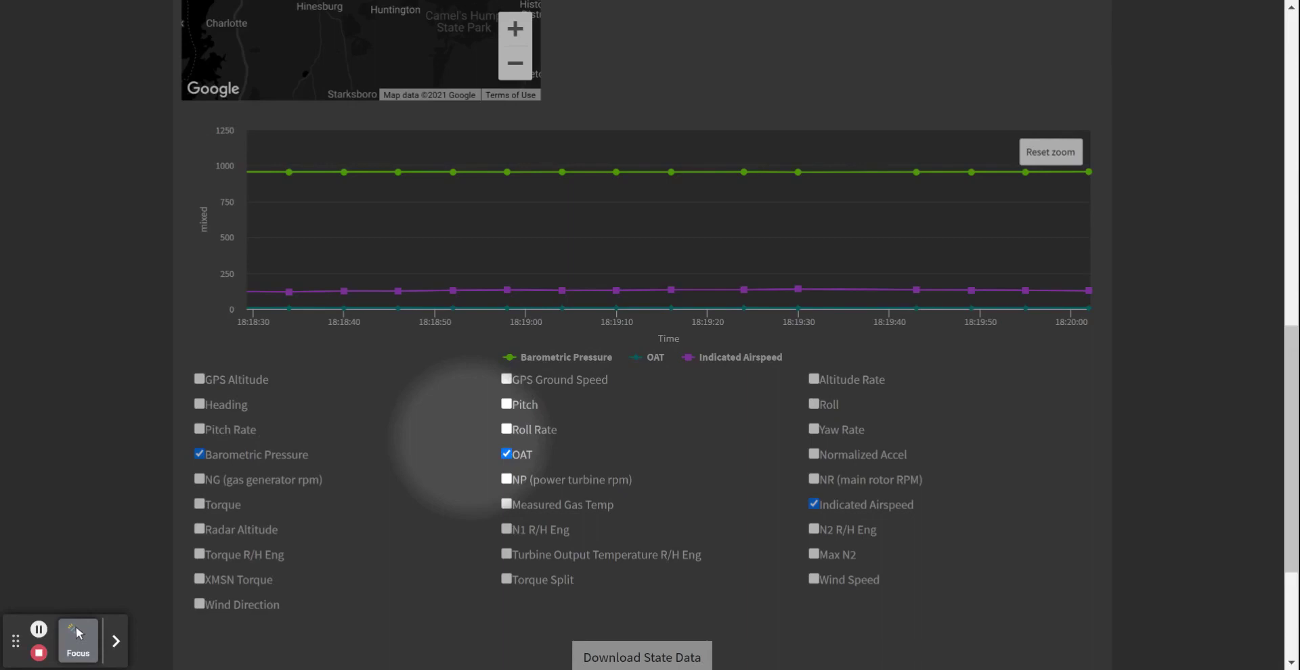
pyautogui.scroll(-2, 616, 440)
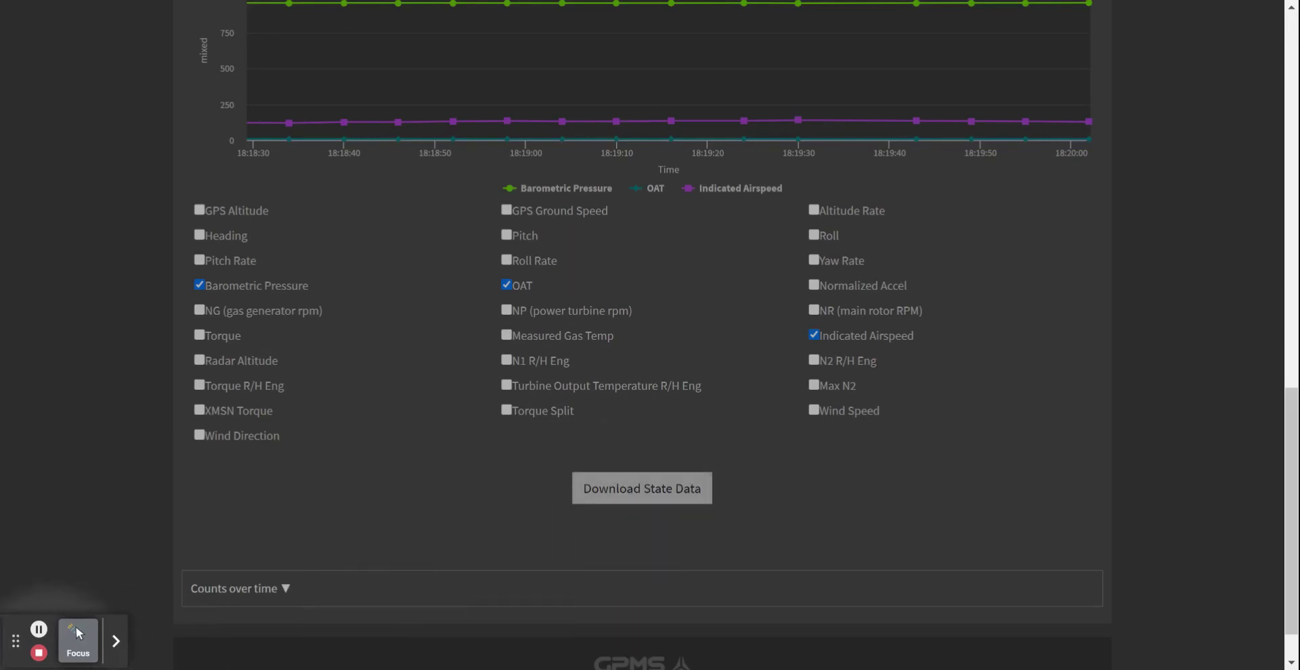
pyautogui.scroll(1, 620, 576)
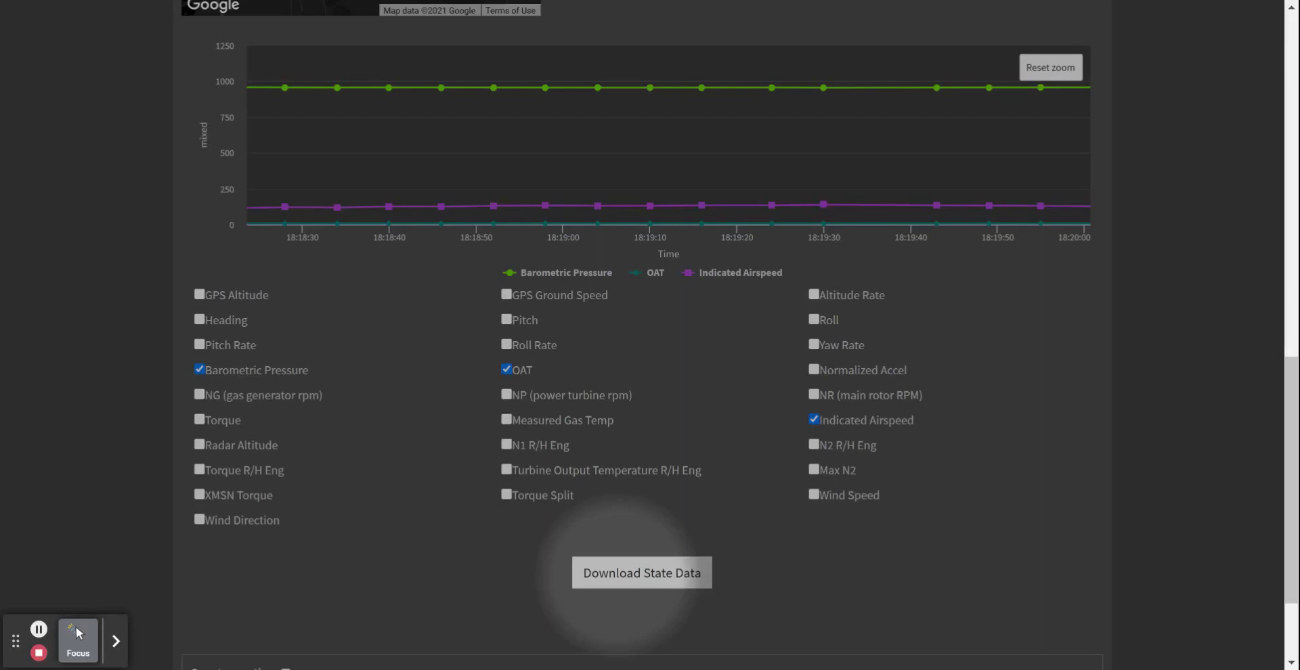
pyautogui.scroll(6, 619, 577)
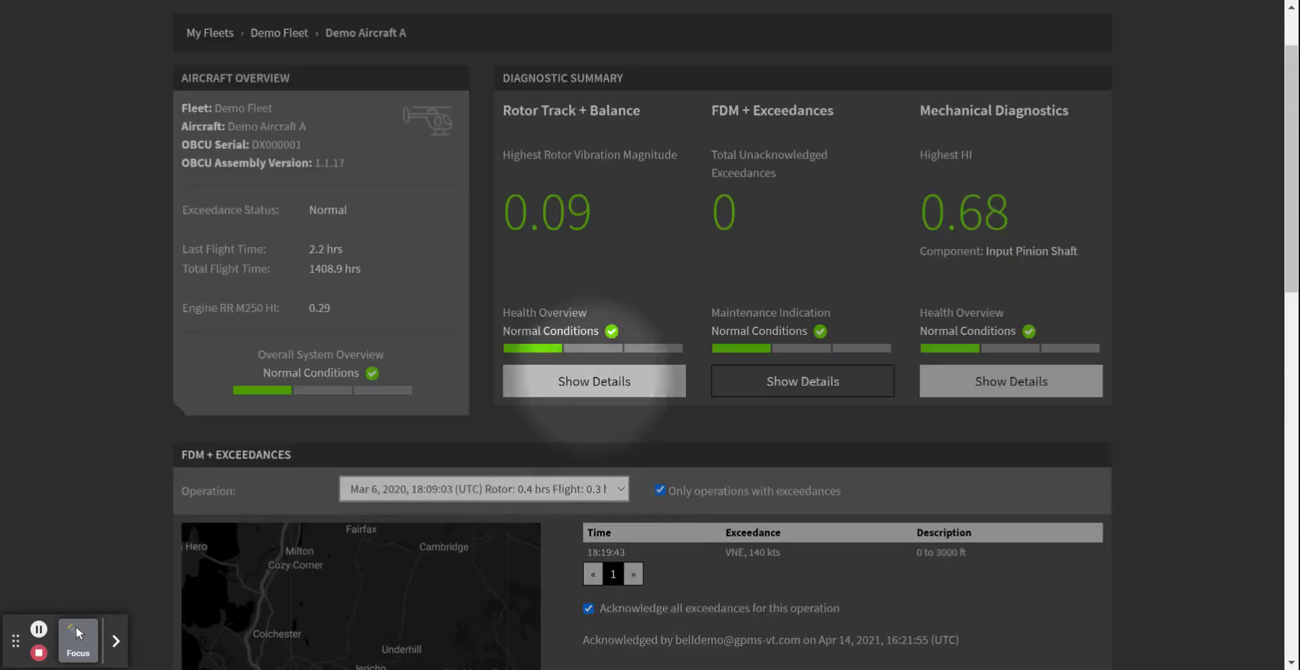
pyautogui.click(594, 381)
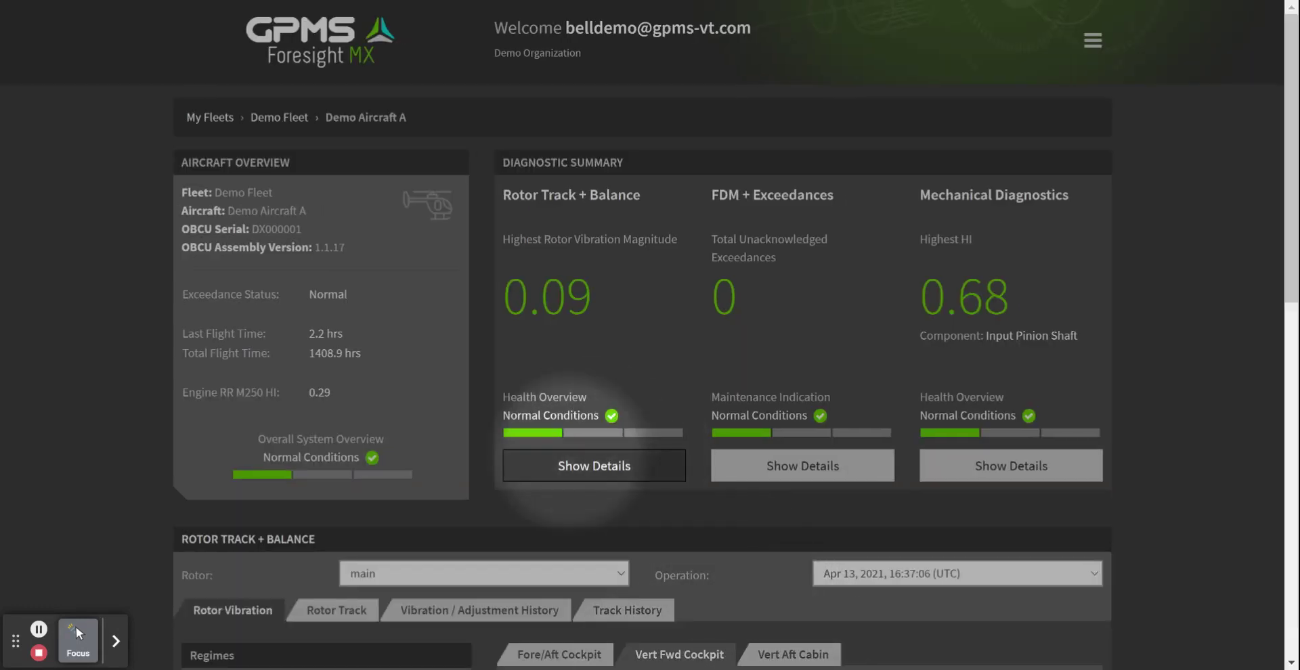
# Add the Level Flight 100 Knots (RTB) regime to the main rotor vibration evaluation
pyautogui.scroll(-4, 579, 466)
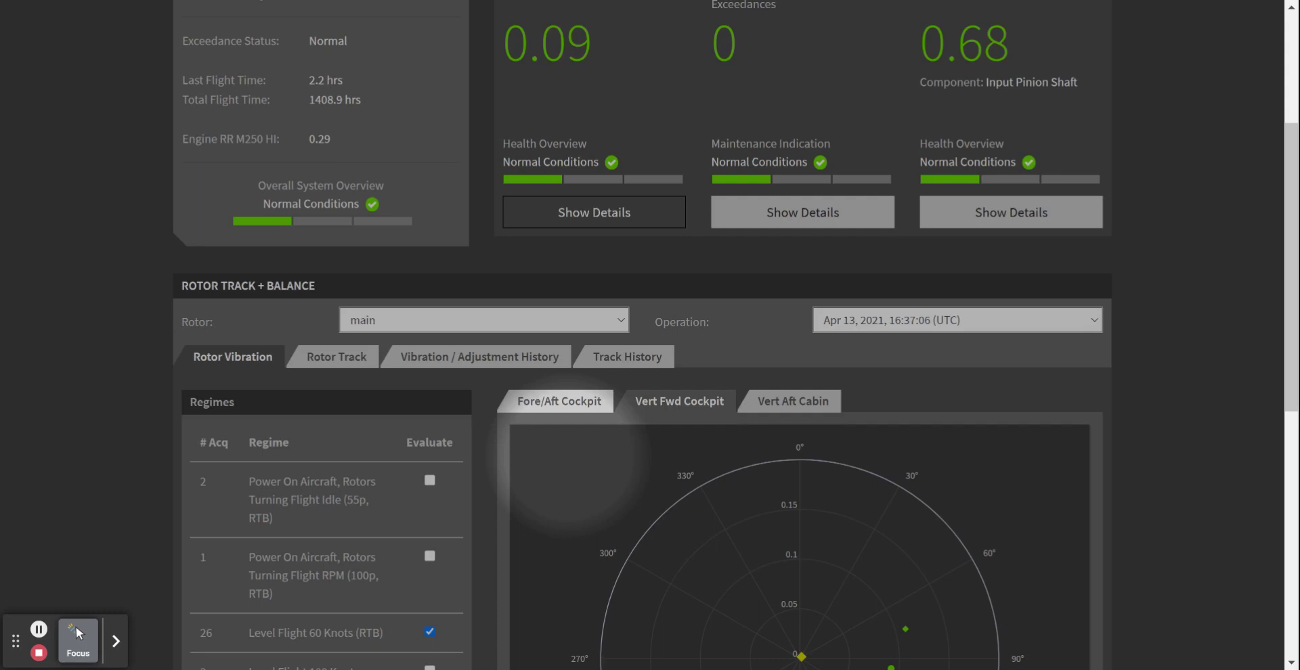
pyautogui.scroll(-1, 569, 463)
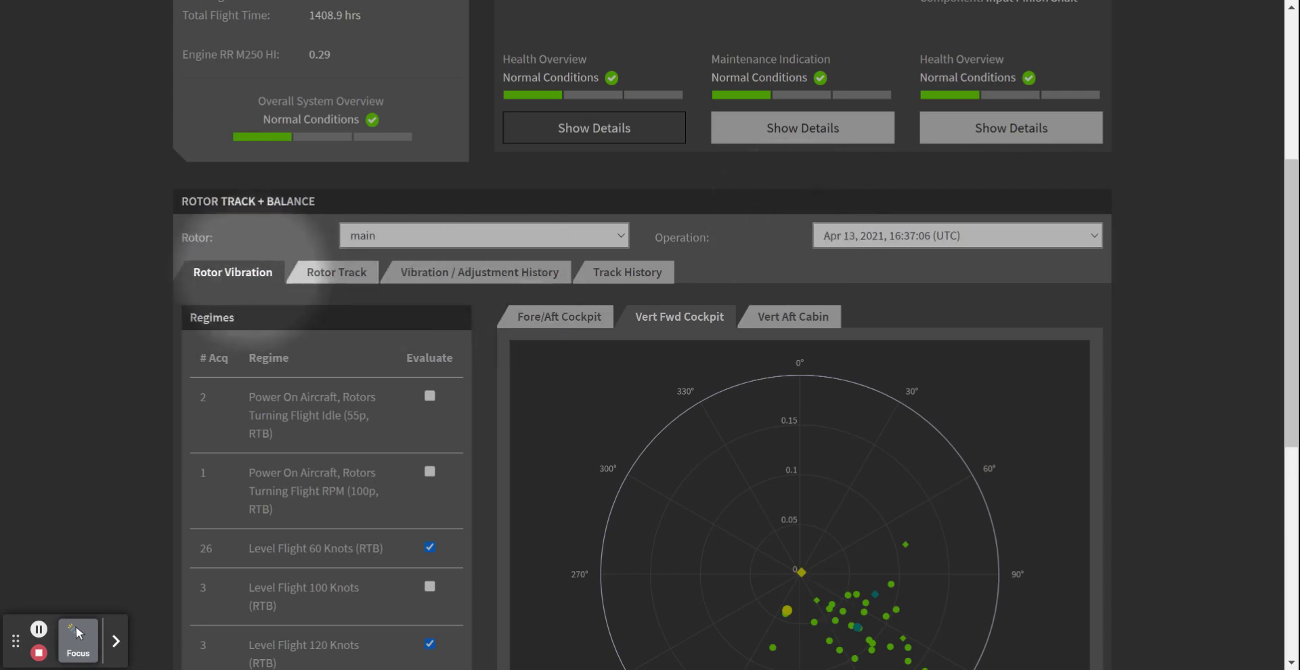
pyautogui.scroll(-4, 256, 283)
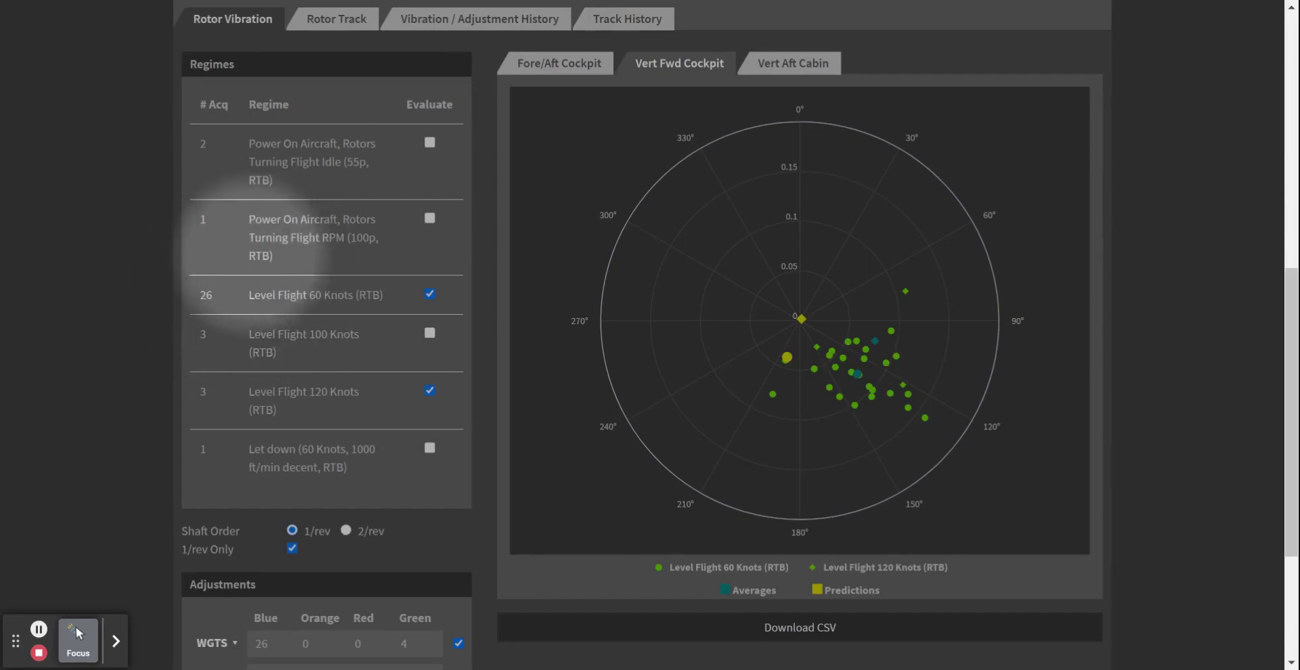
pyautogui.moveTo(801, 319)
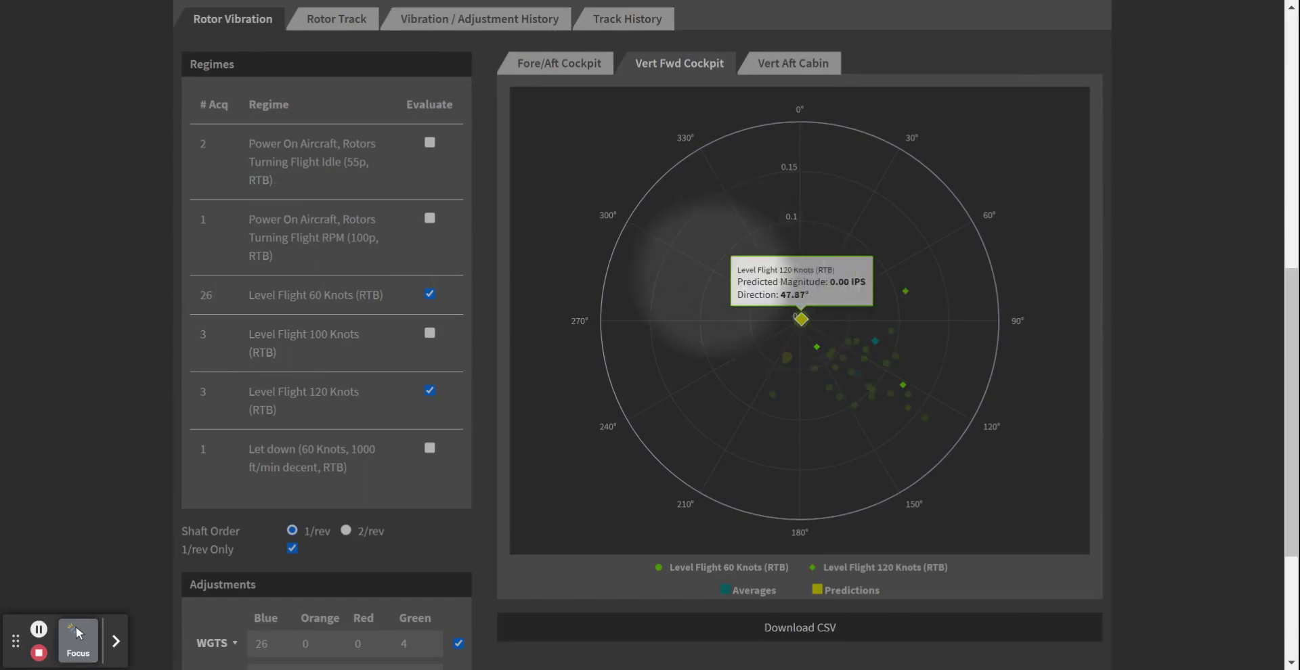
pyautogui.moveTo(817, 346)
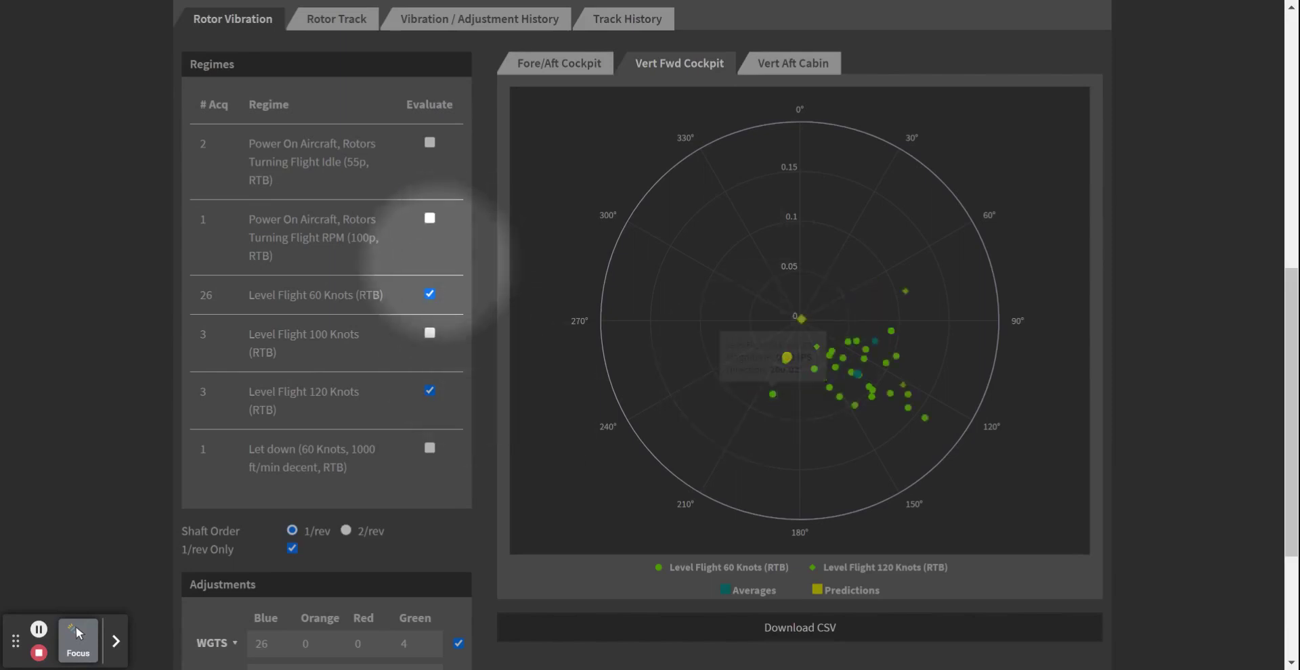
pyautogui.click(429, 333)
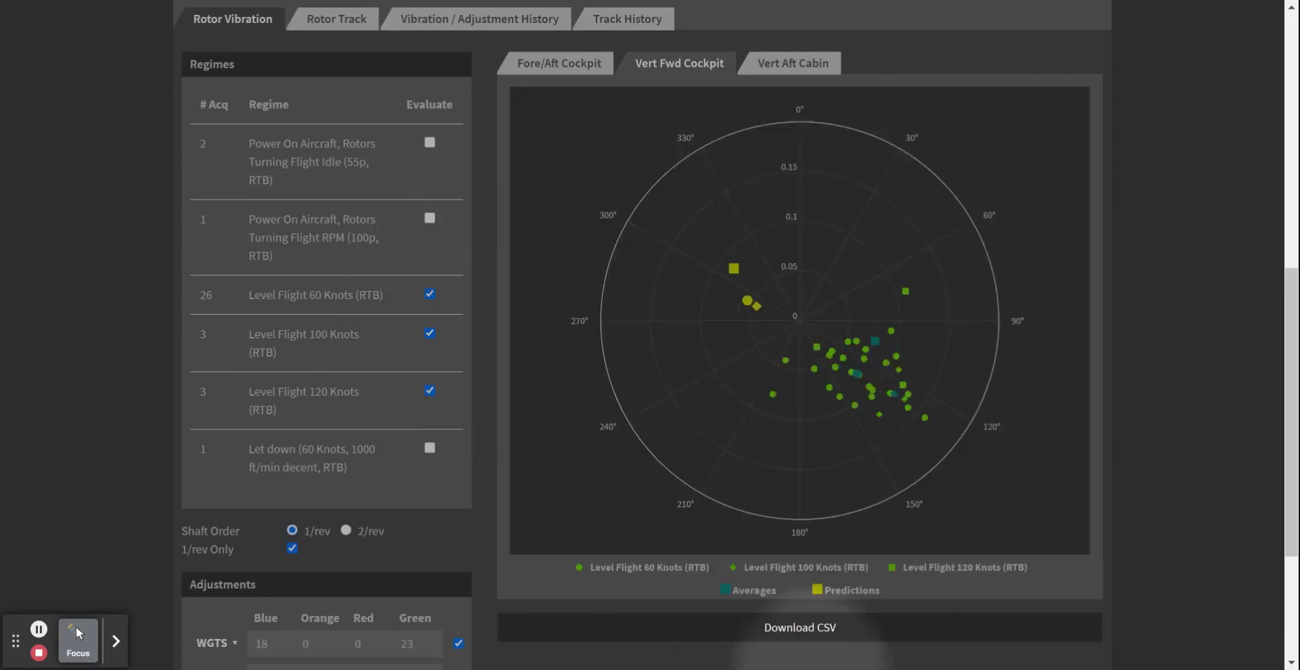
# Inspect the predicted and measured vibration points for the evaluated regimes in the Vert Fwd Cockpit polar chart
pyautogui.moveTo(733, 269)
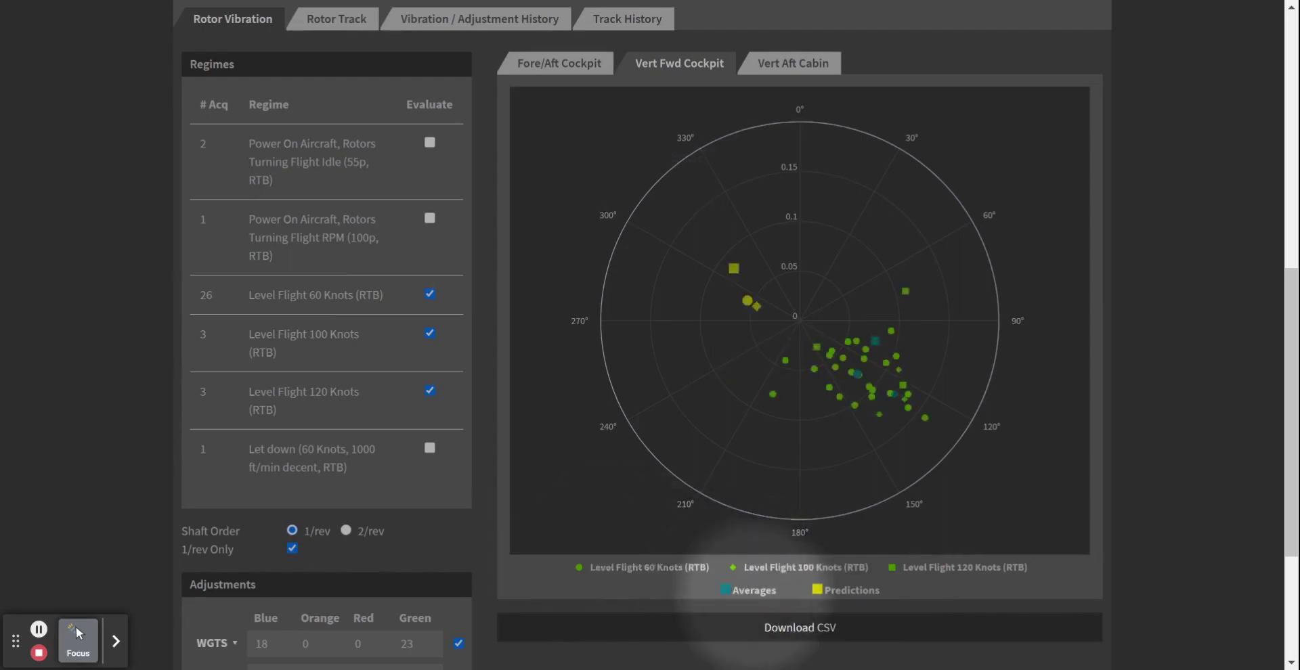
pyautogui.moveTo(773, 406)
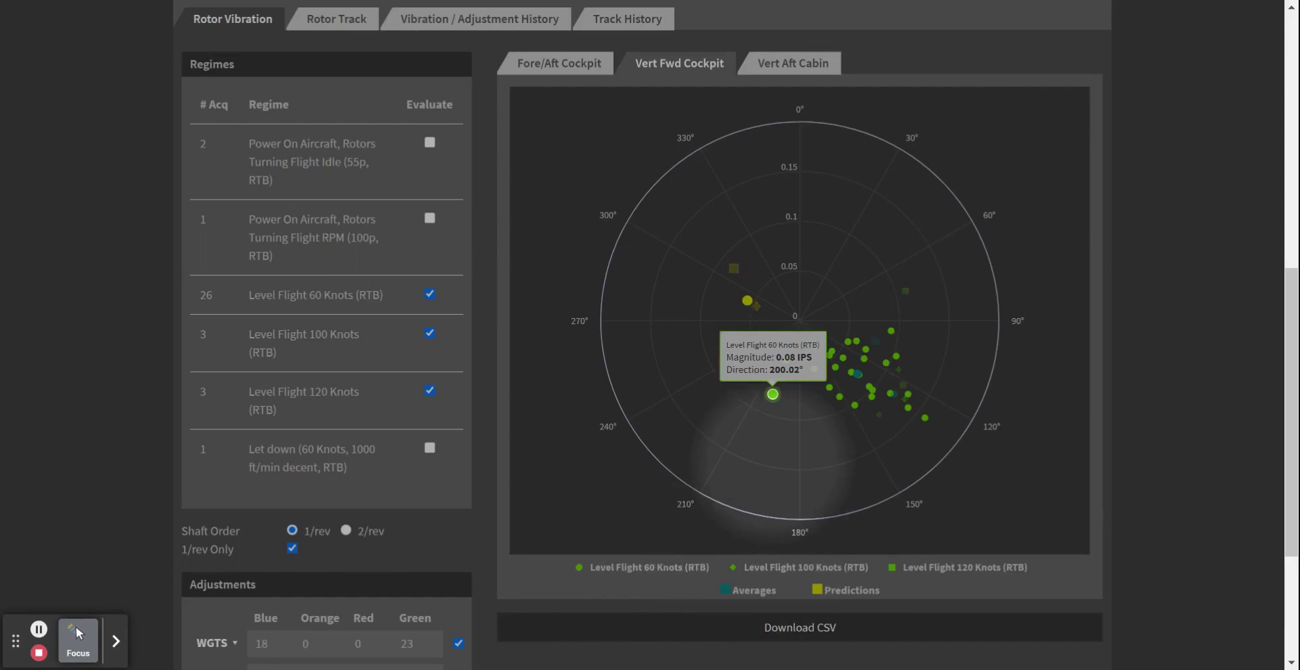
pyautogui.moveTo(816, 371)
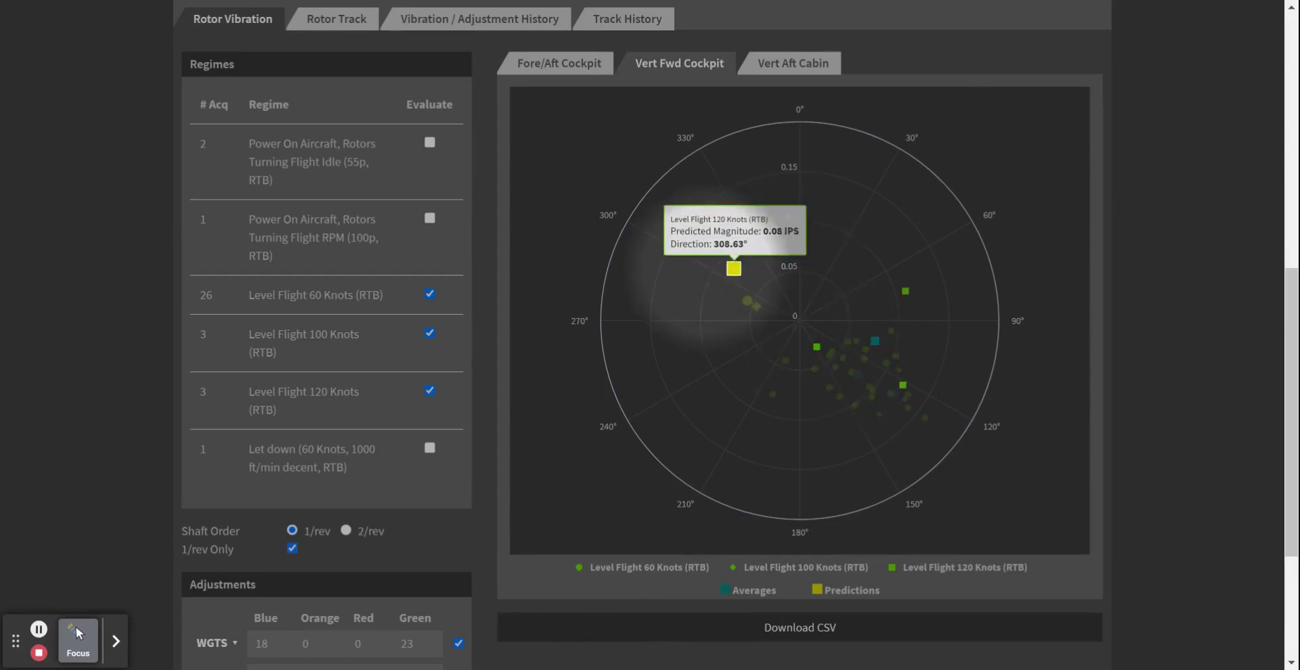
# Exclude WGTS and PCRS from the main rotor adjustments, leaving only TABS, and open the form for recording the adjustment
pyautogui.scroll(-2, 708, 271)
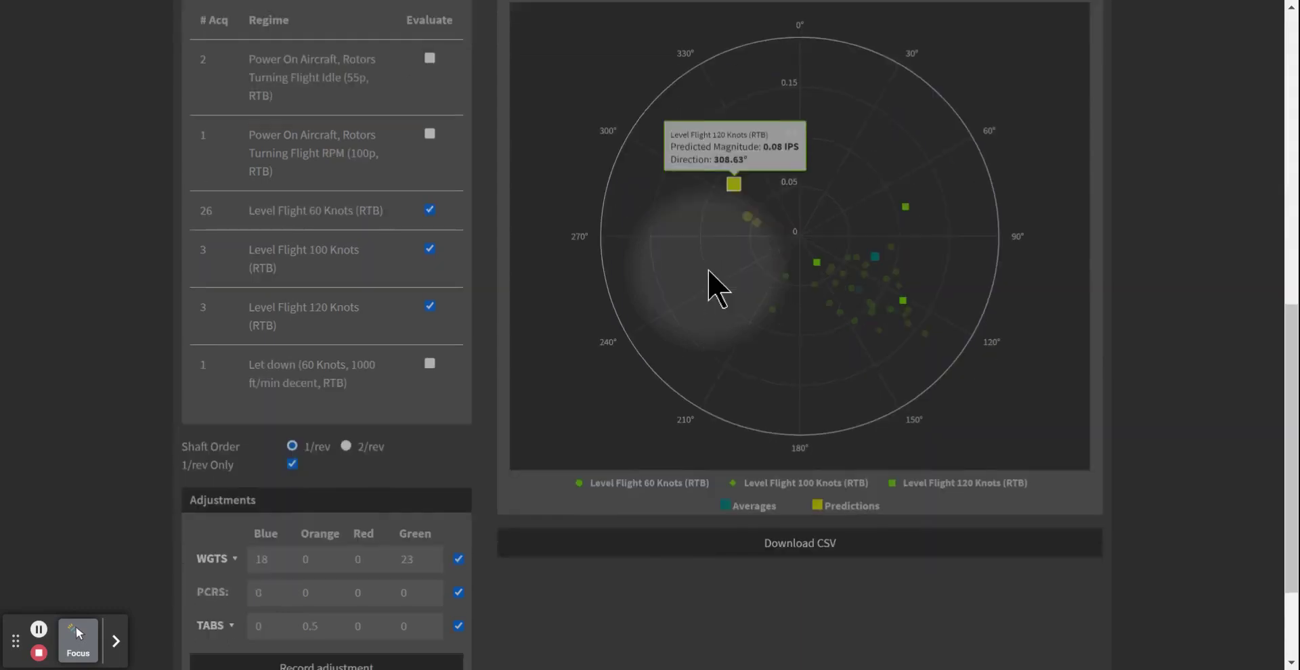
pyautogui.scroll(-2, 709, 271)
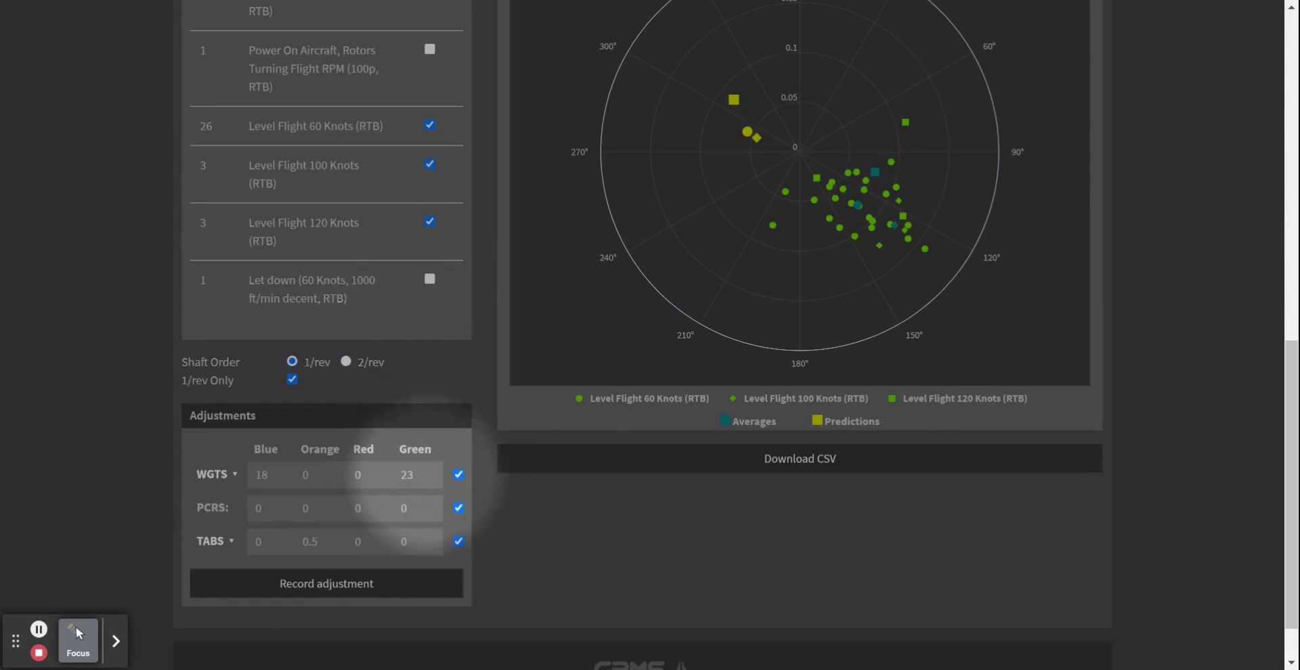
pyautogui.click(458, 474)
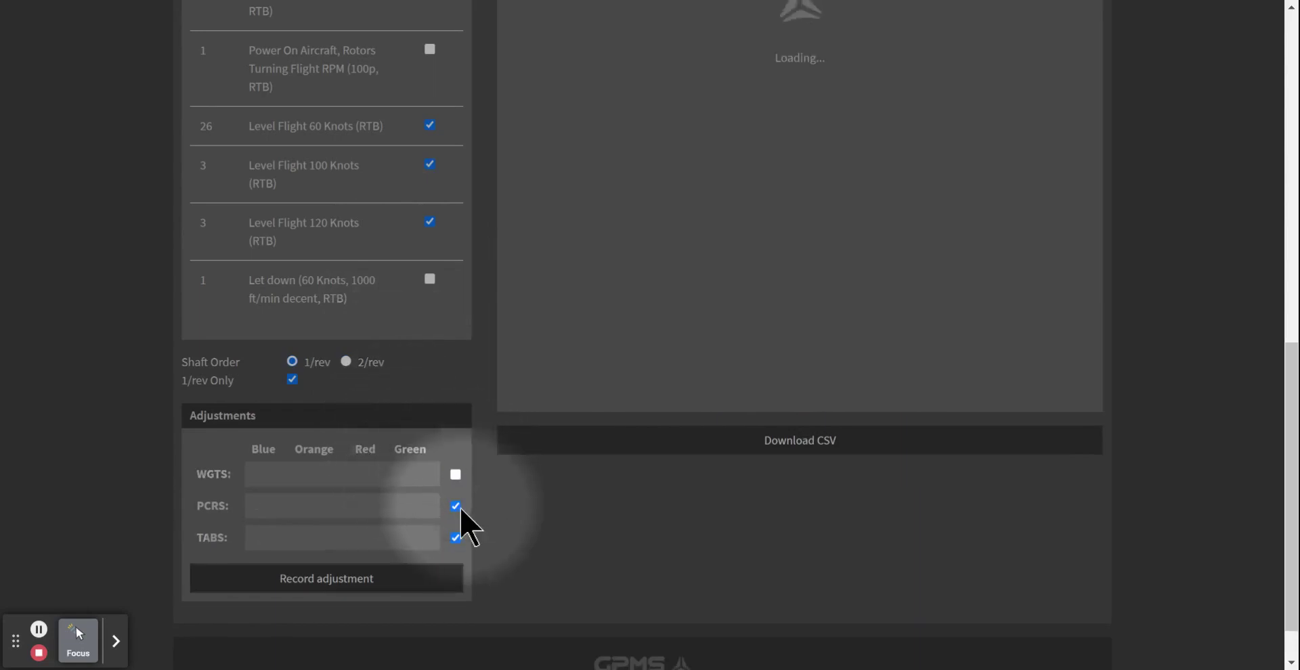
pyautogui.click(459, 508)
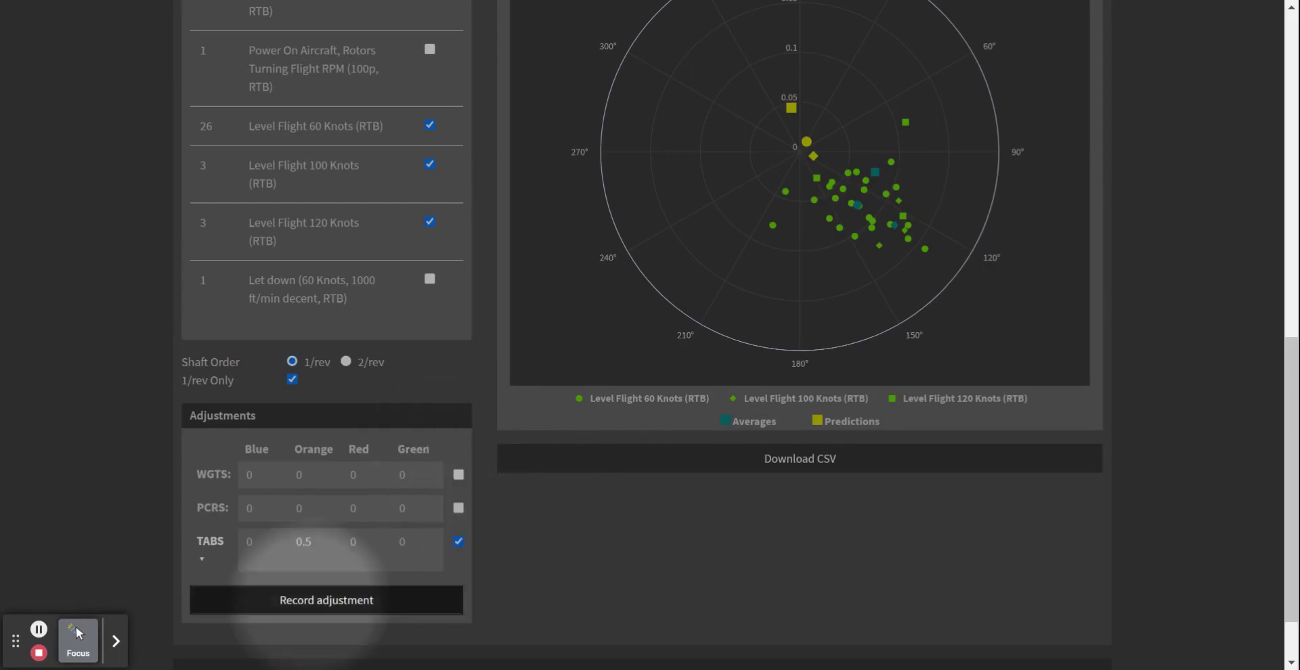
pyautogui.click(306, 603)
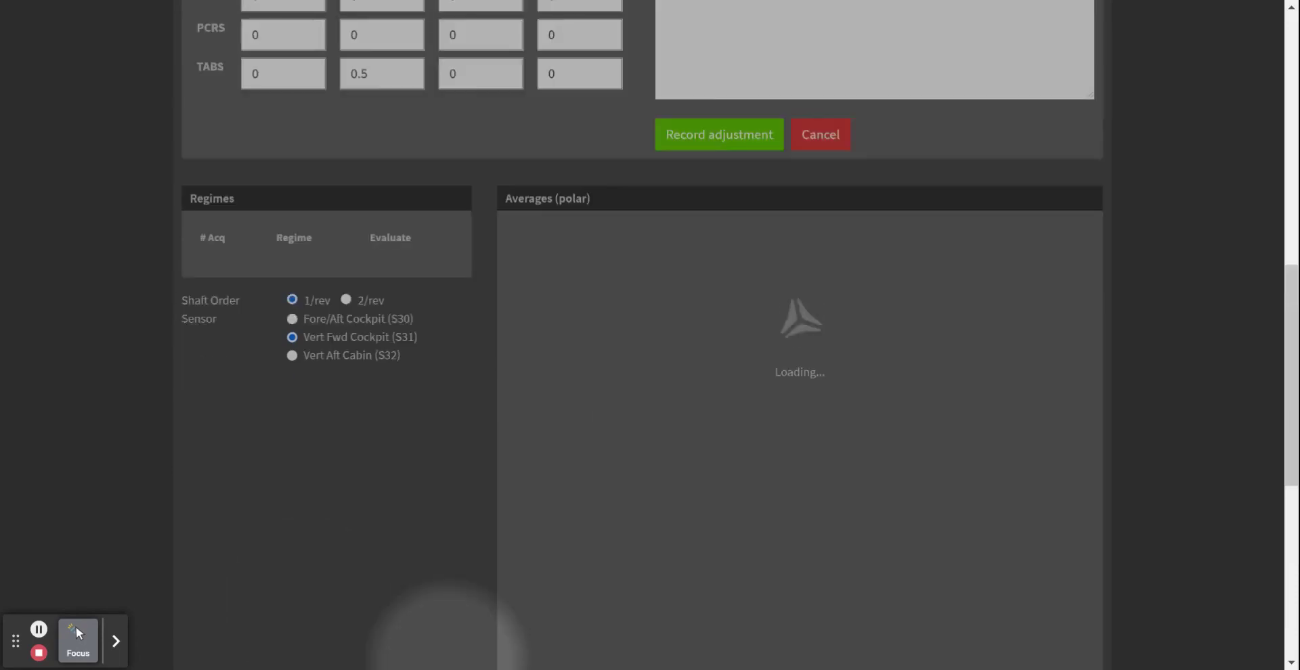
# Try an Orange TABS value of 2.5 in the new adjustment and return it to 0.5
pyautogui.scroll(4, 518, 302)
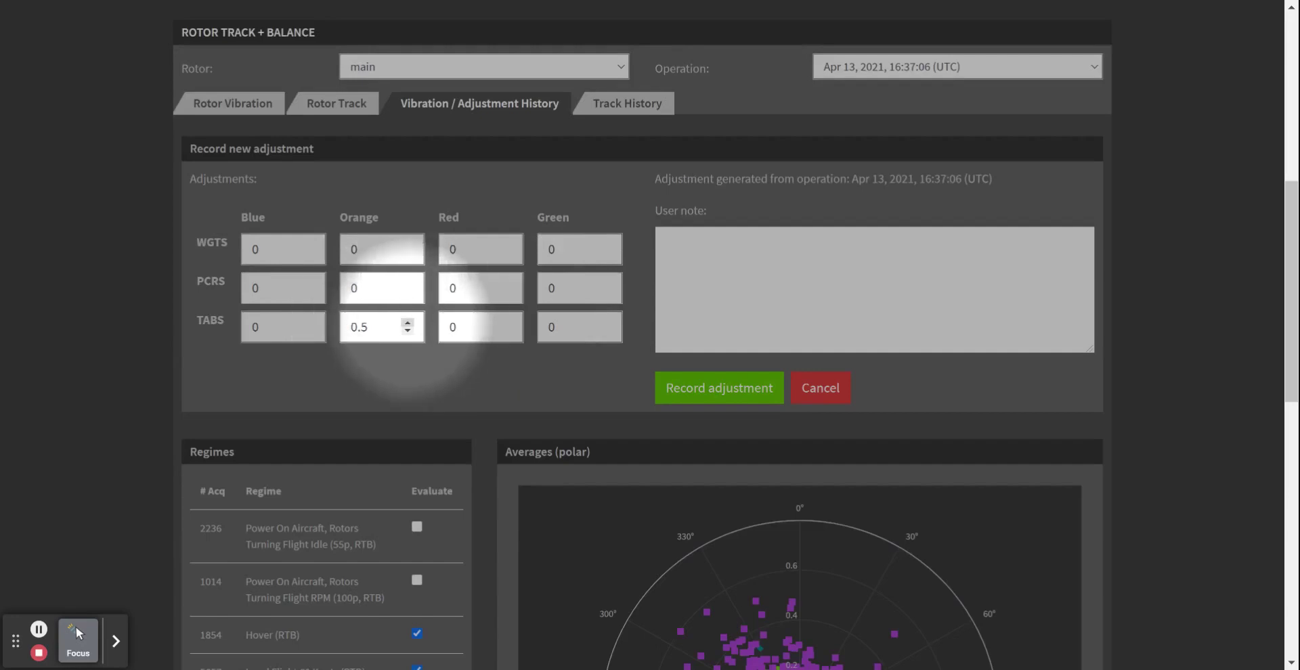
pyautogui.click(408, 322)
pyautogui.click(407, 331)
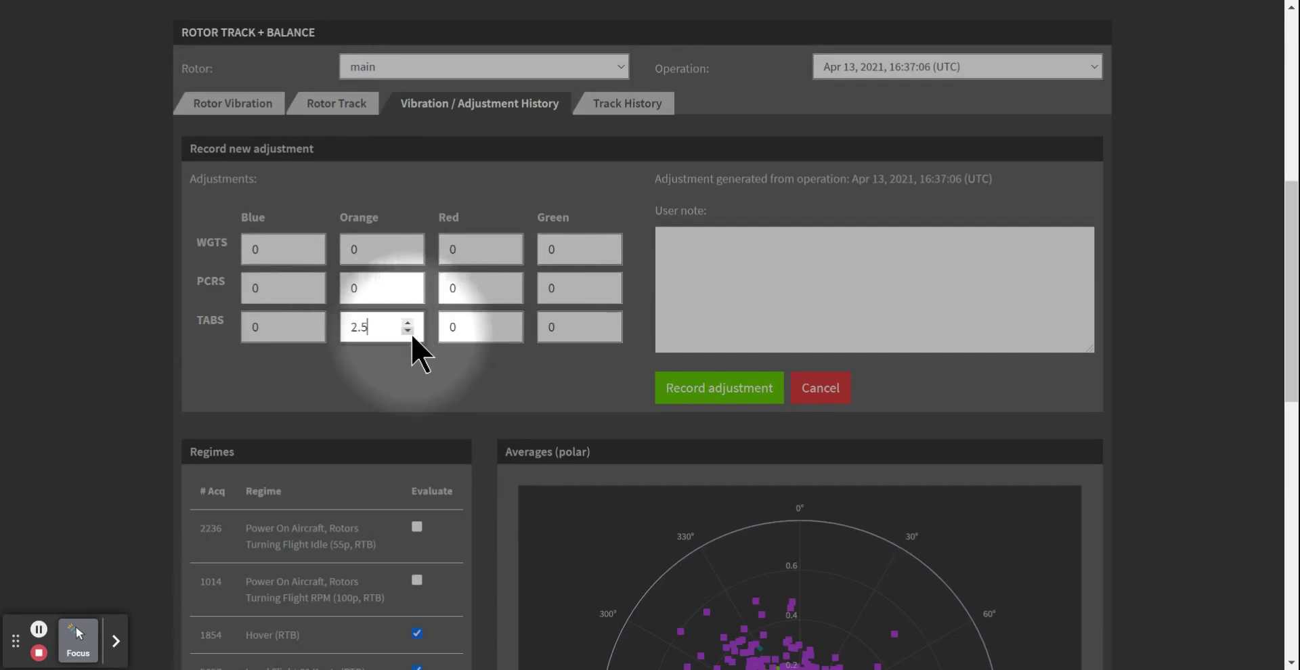
pyautogui.click(407, 331)
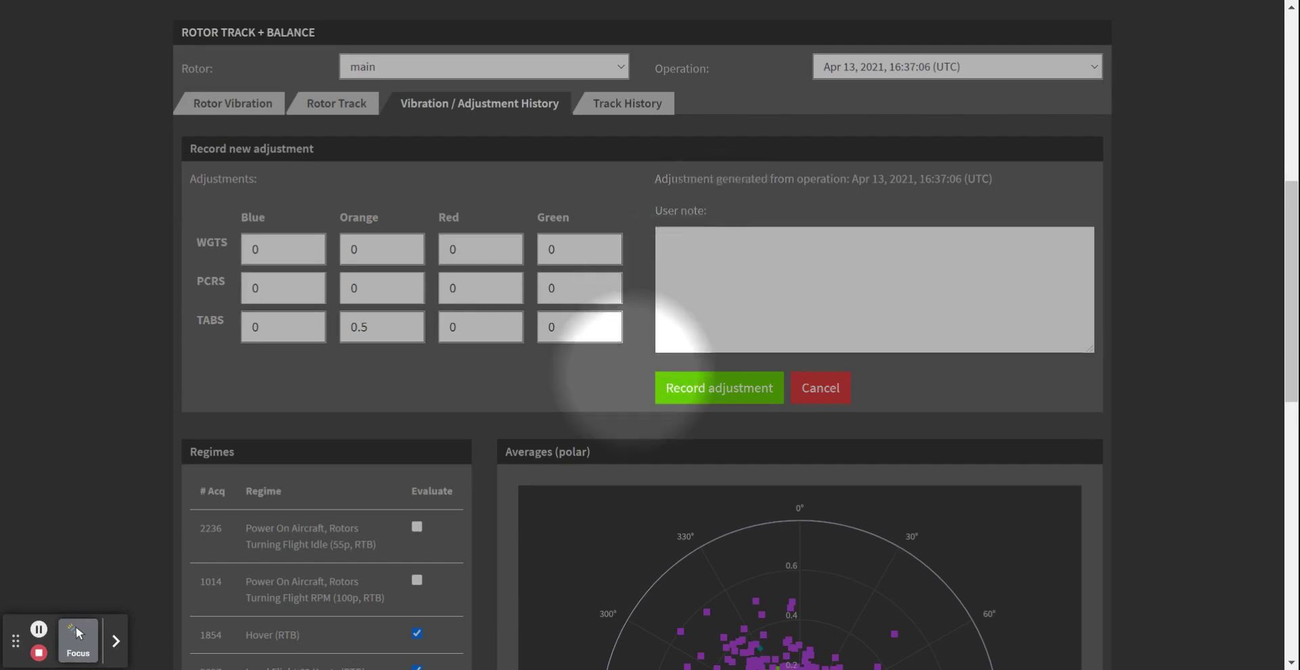
# Look over the new adjustment form and the historical averages polar chart, and return to the main rotor's vibration view
pyautogui.scroll(-3, 629, 474)
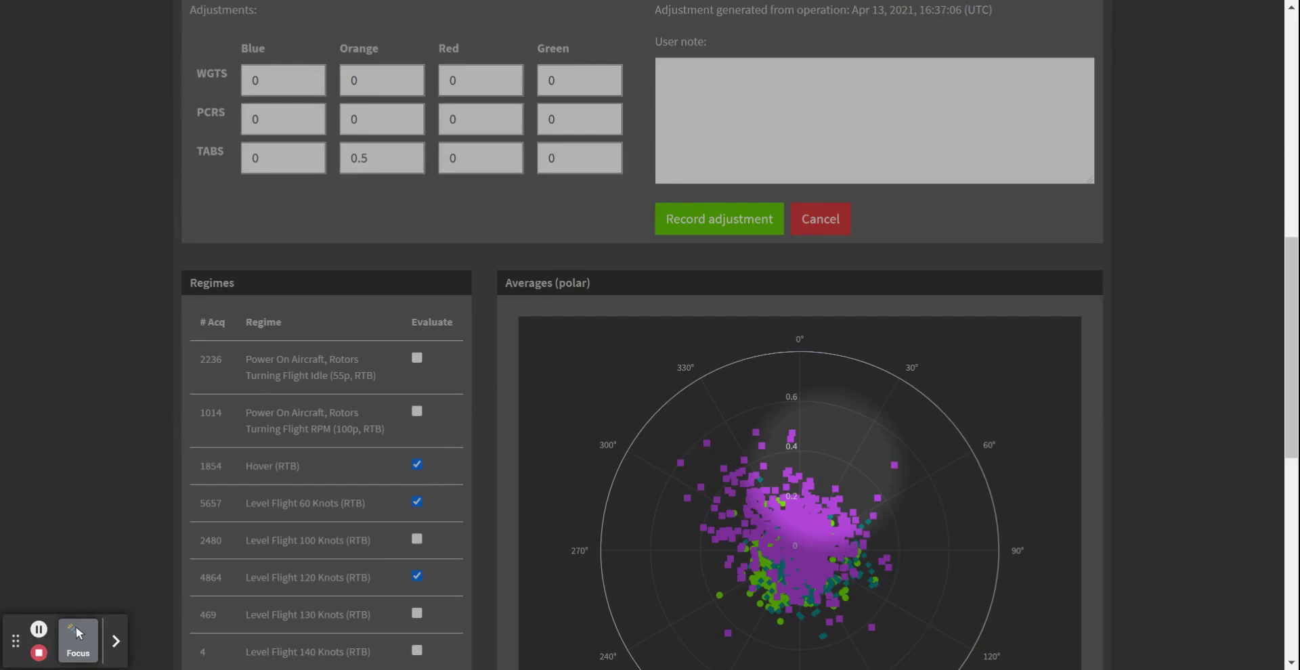
pyautogui.scroll(4, 633, 429)
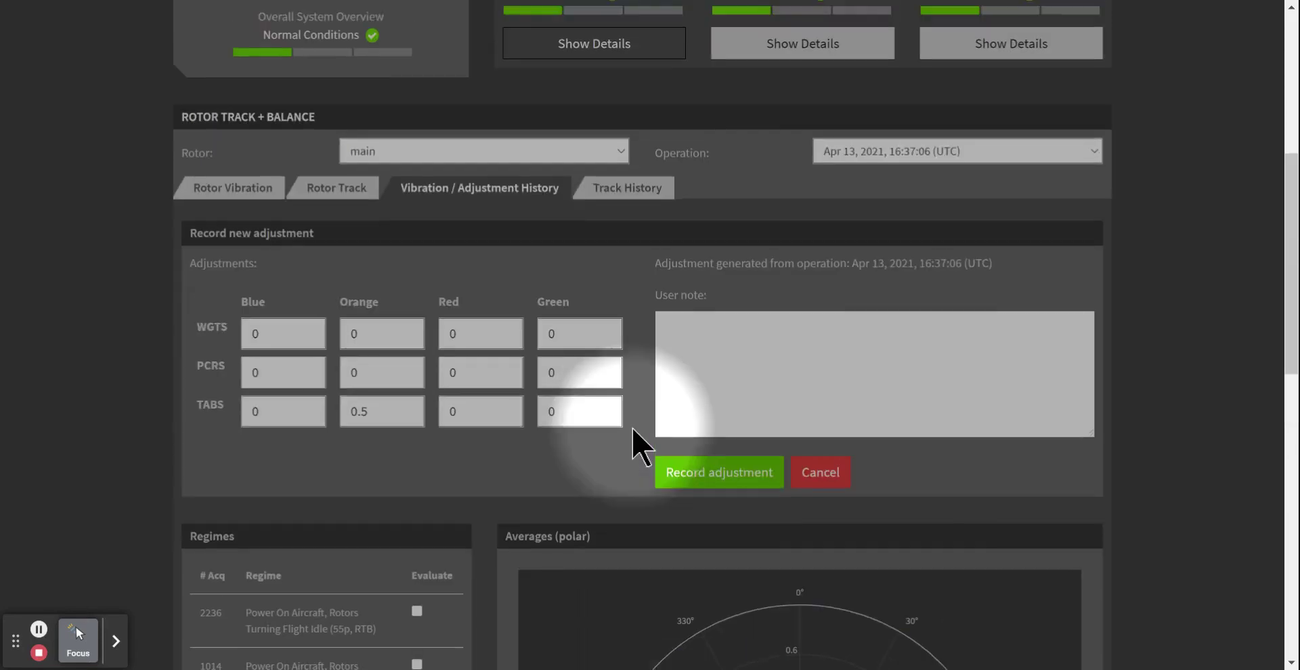
pyautogui.scroll(1, 633, 429)
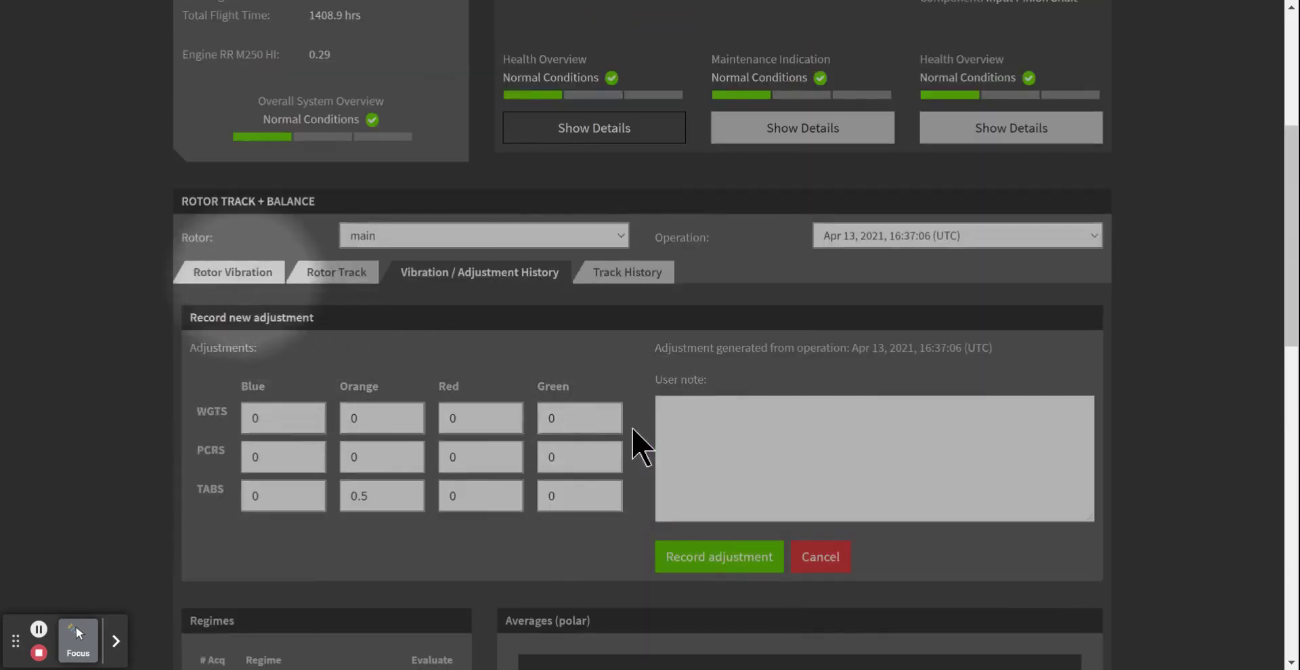
pyautogui.click(242, 281)
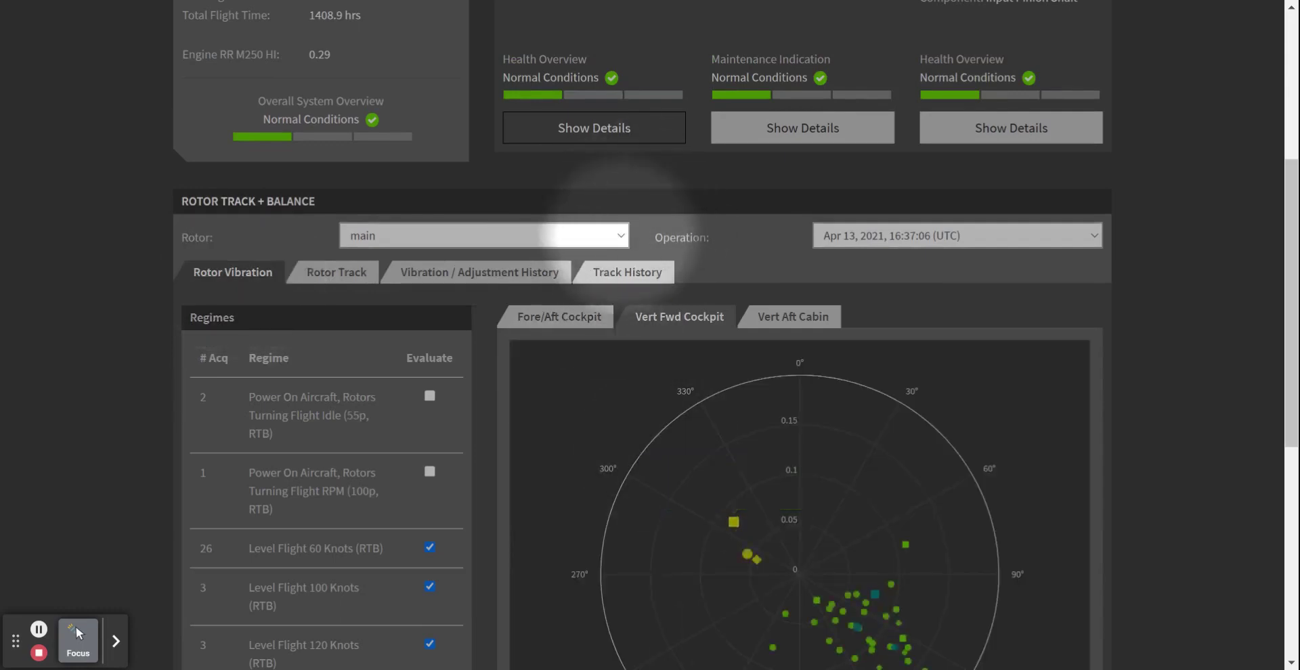
# Switch the rotor to tail and inspect the predicted and measured vibration points in the Tail Rotor Radial chart
pyautogui.click(621, 235)
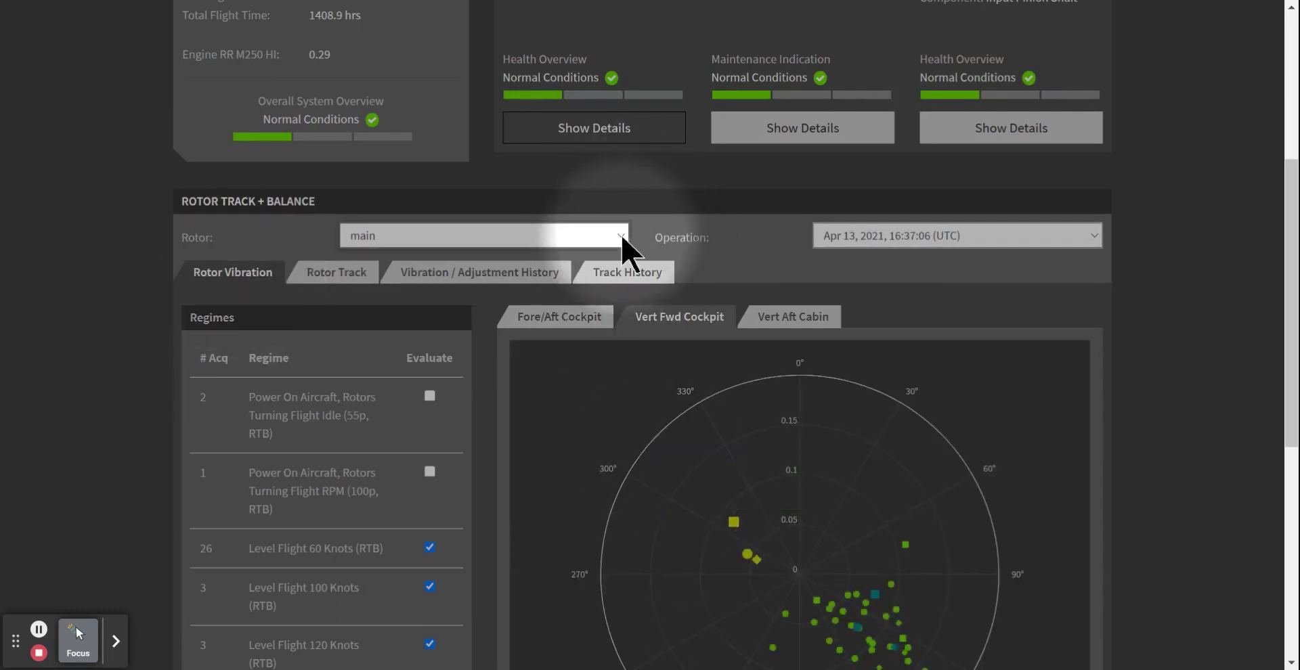
pyautogui.click(589, 269)
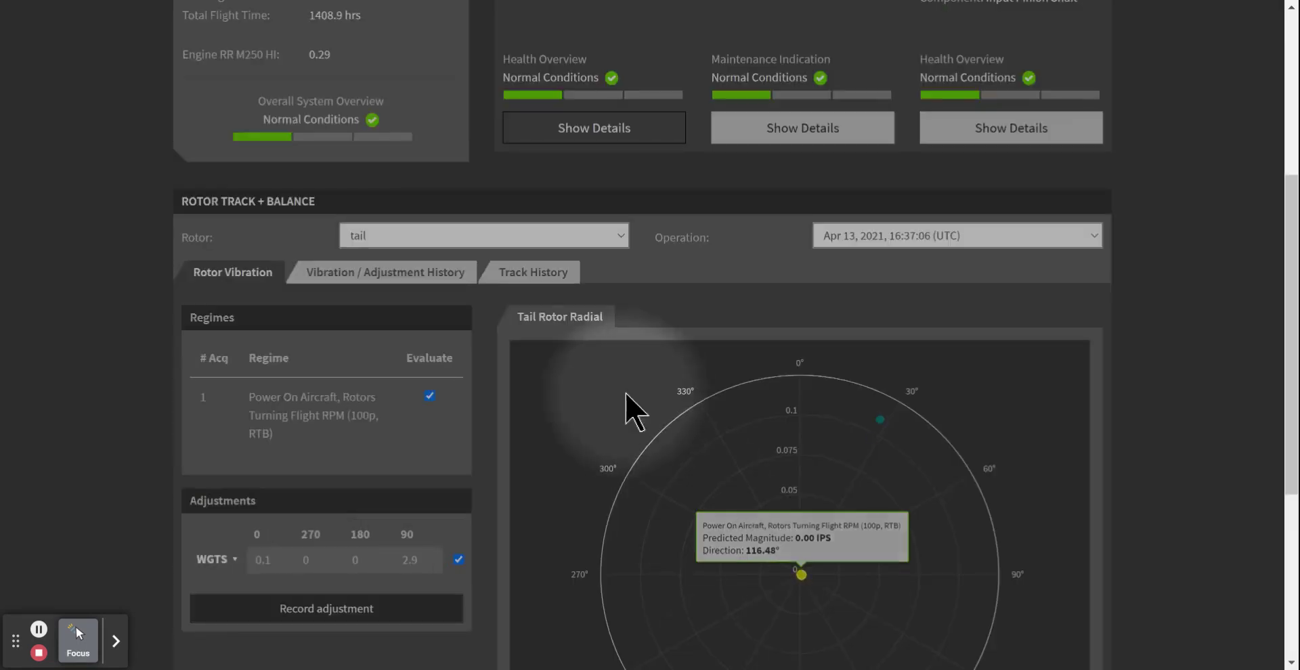
pyautogui.scroll(-3, 626, 394)
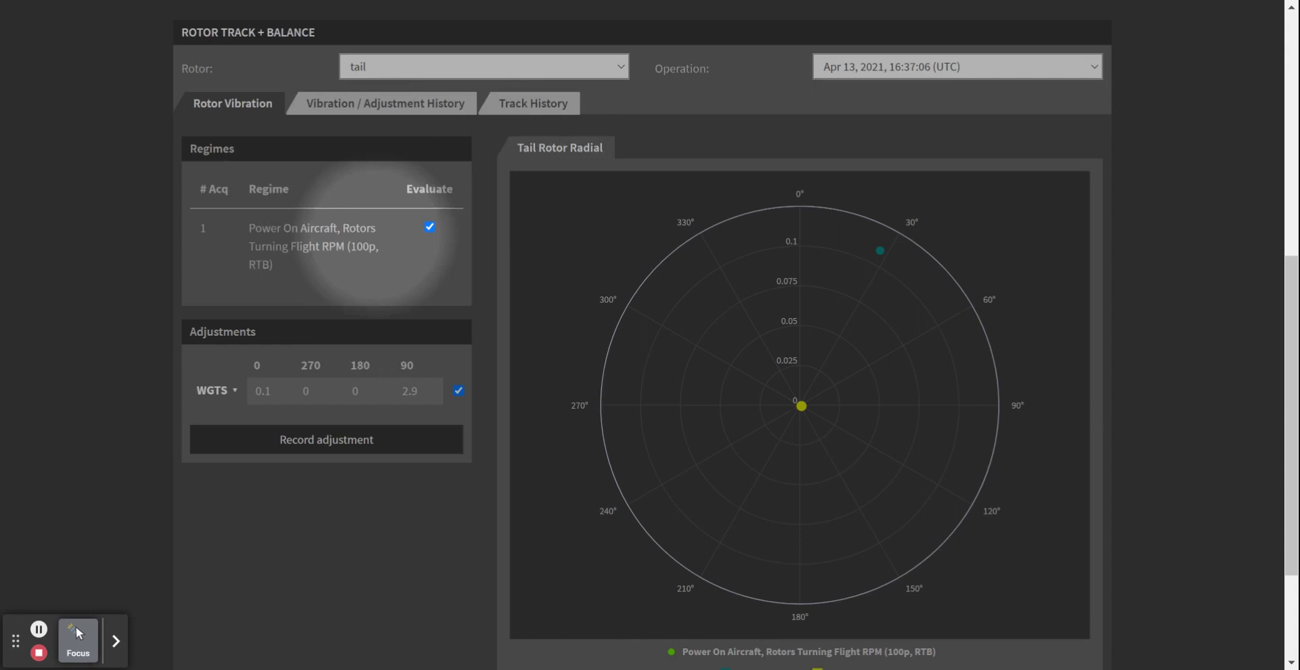
pyautogui.moveTo(801, 406)
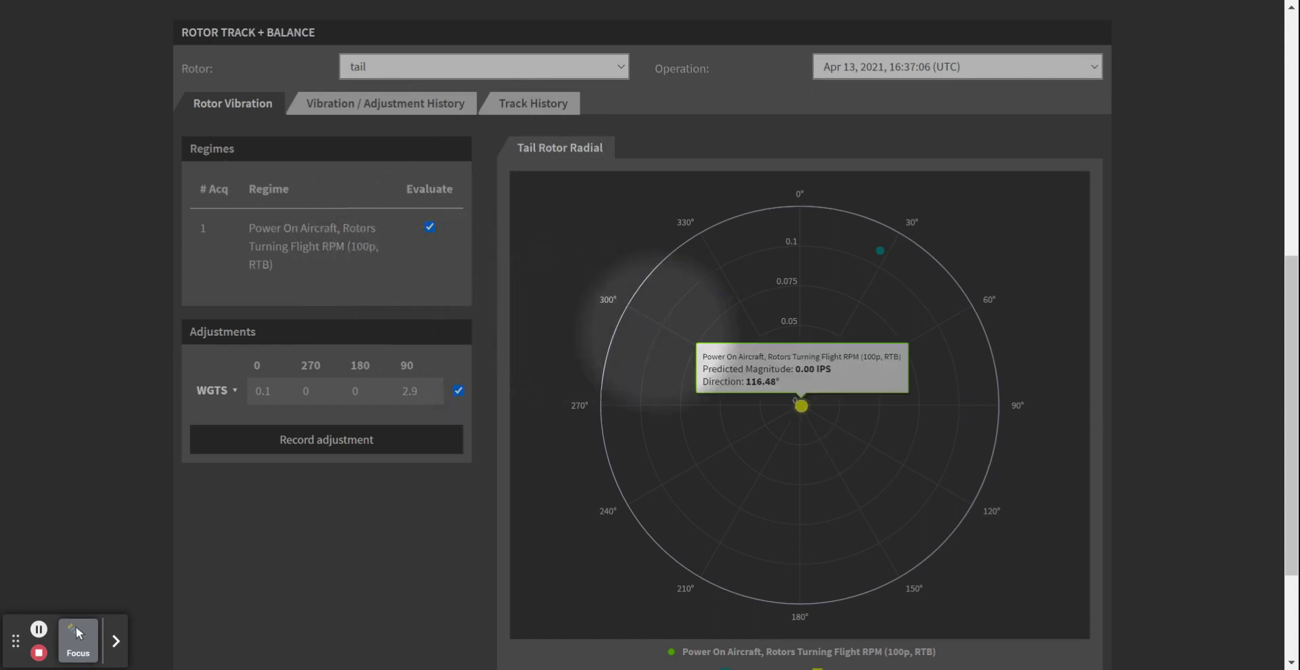
pyautogui.moveTo(833, 318)
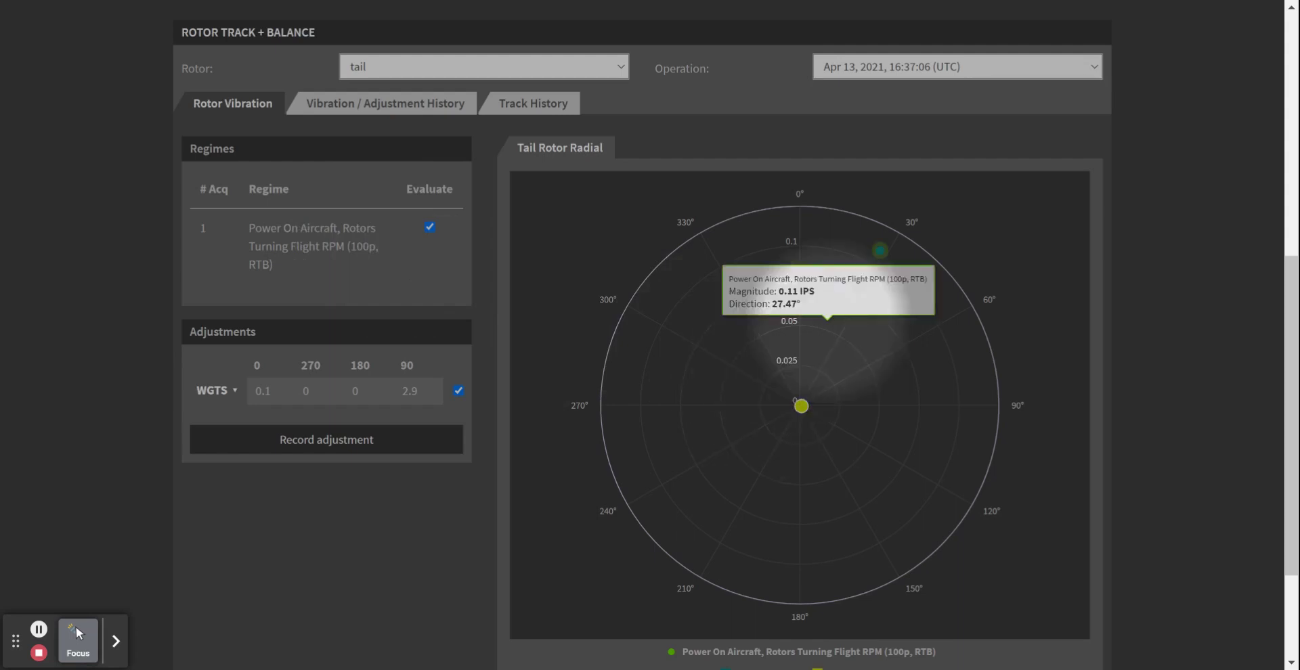